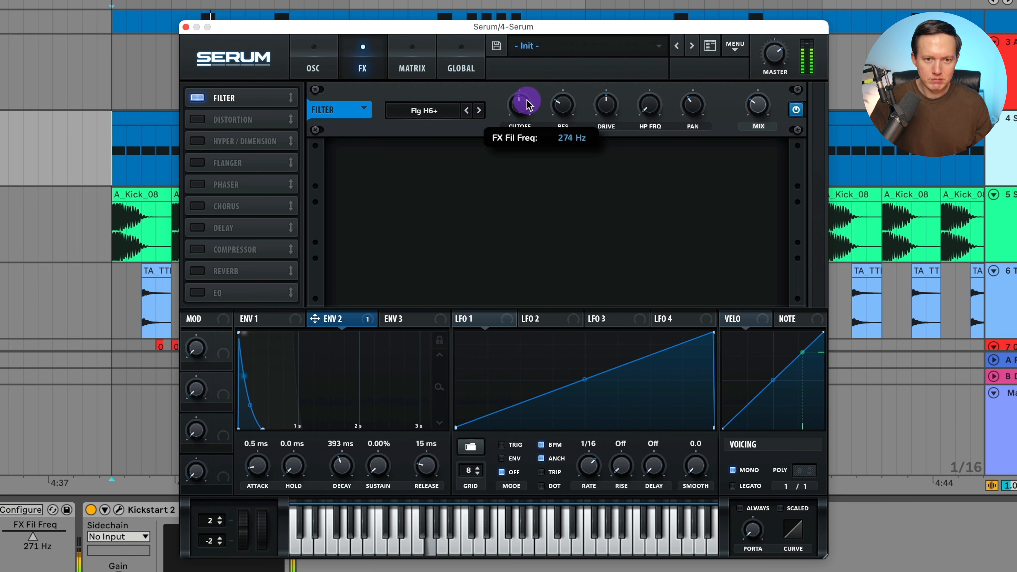
Centre the Flg H6+ filter's pan, lower its drive, raise the mix to full, and set the cutoff to about 112 Hz.
{"action": "left_click_drag", "start_coordinate": [681, 110], "coordinate": [701, 93]}
{"action": "left_click_drag", "start_coordinate": [605, 103], "coordinate": [603, 132]}
{"action": "left_click_drag", "start_coordinate": [741, 103], "coordinate": [642, 45]}
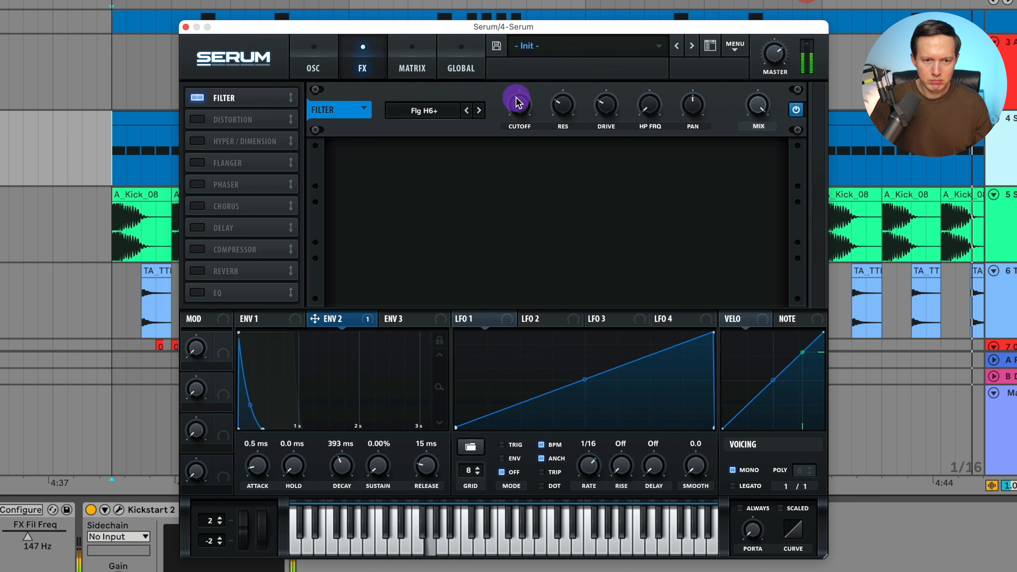
{"action": "mouse_move", "coordinate": [516, 101]}
{"action": "left_mouse_down"}
{"action": "mouse_move", "coordinate": [520, 120]}
{"action": "mouse_move", "coordinate": [534, 83]}
{"action": "mouse_move", "coordinate": [529, 100]}
{"action": "left_mouse_up"}
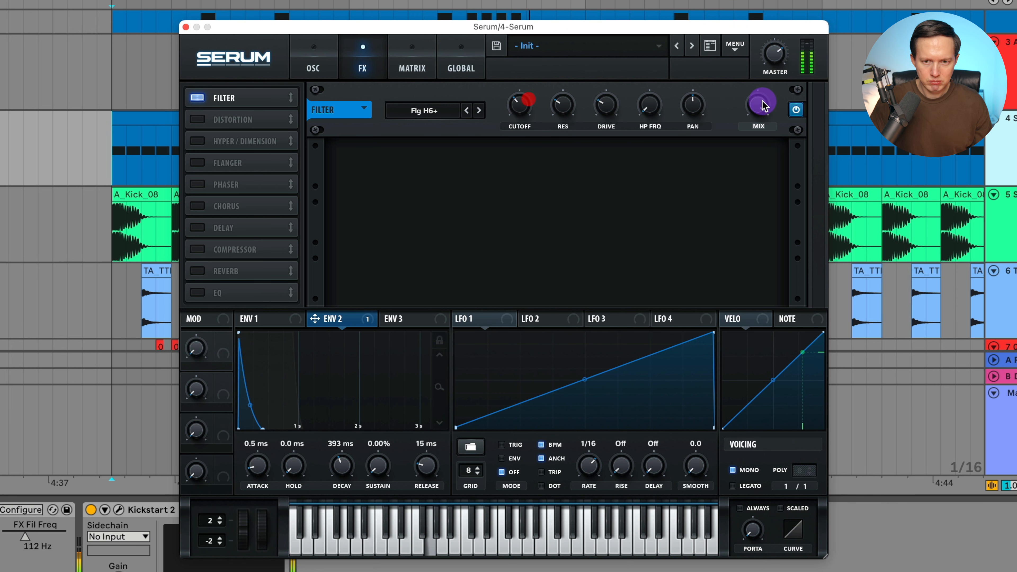
Lower the FX filter's mix for comparison, restore it to full, and set the cutoff to about 87 Hz.
{"action": "left_click_drag", "start_coordinate": [761, 100], "coordinate": [756, 169]}
{"action": "left_click_drag", "start_coordinate": [768, 233], "coordinate": [769, 231]}
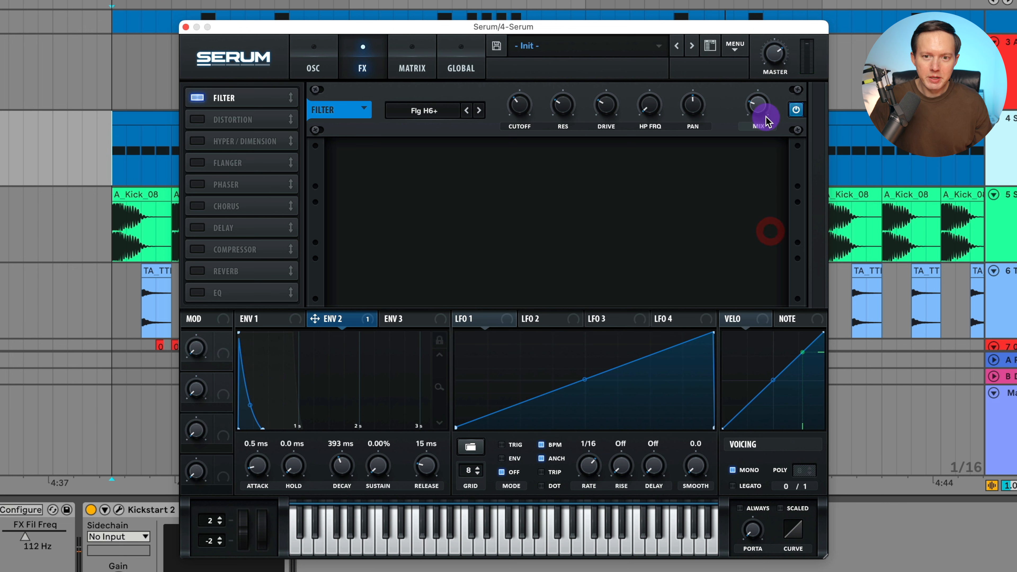
{"action": "left_click_drag", "start_coordinate": [767, 113], "coordinate": [755, 107]}
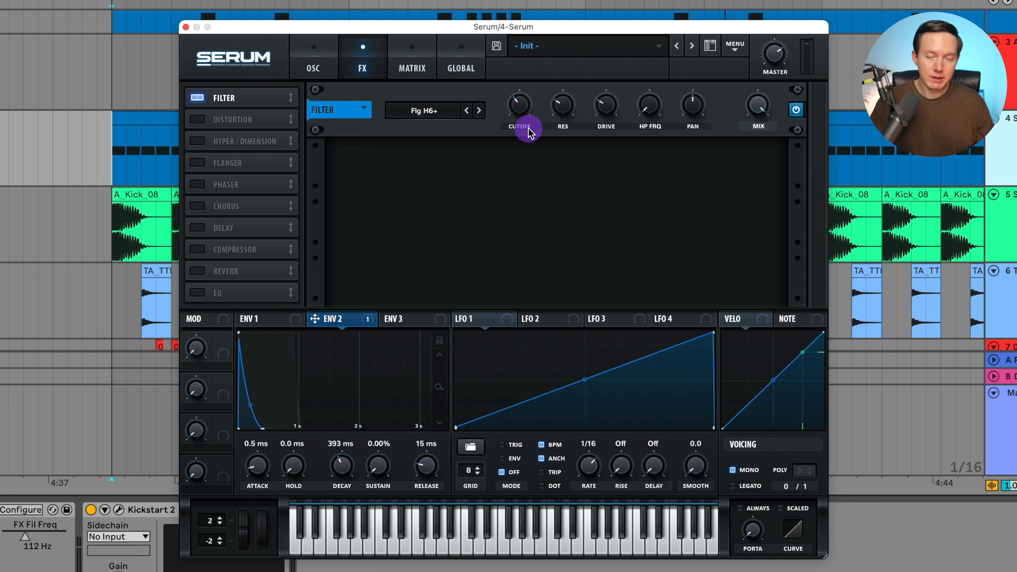
{"action": "left_click_drag", "start_coordinate": [523, 107], "coordinate": [519, 109]}
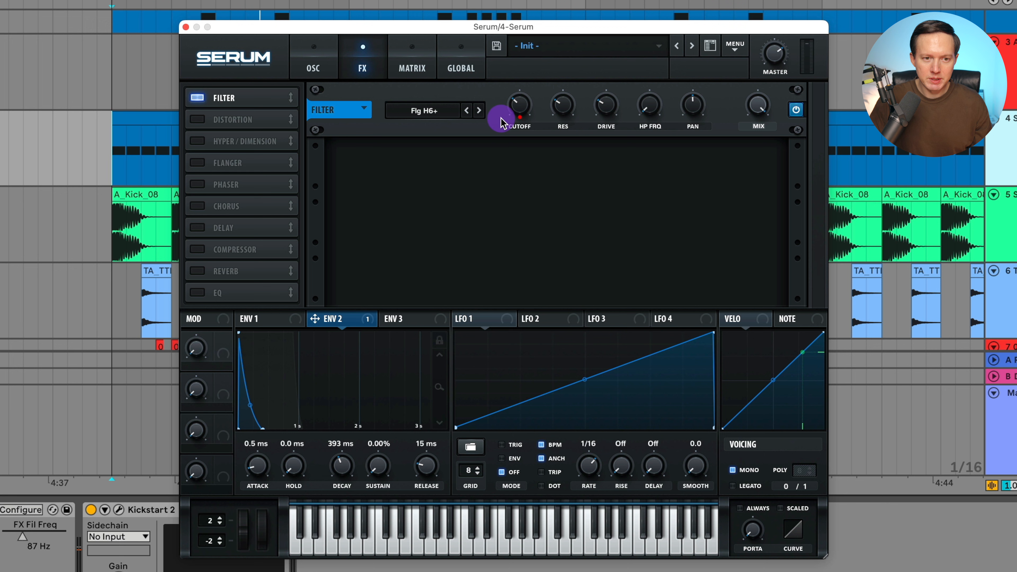
Change the FX filter type to Flg HL6-, lower its drive and resonance, and raise the HL width.
{"action": "left_click", "coordinate": [478, 110]}
{"action": "left_click", "coordinate": [481, 110]}
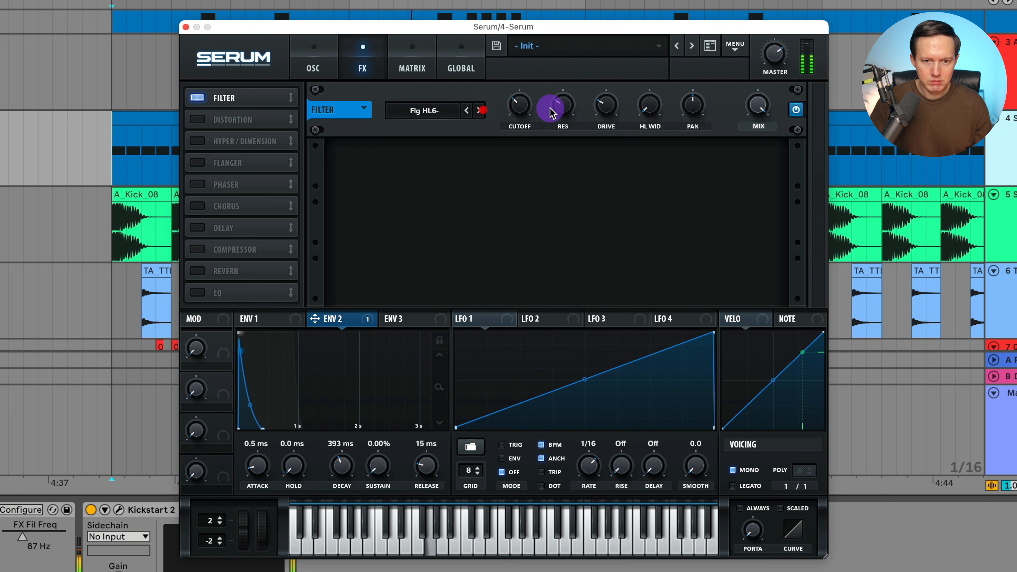
{"action": "left_click_drag", "start_coordinate": [602, 110], "coordinate": [597, 114]}
{"action": "left_click_drag", "start_coordinate": [562, 105], "coordinate": [556, 128]}
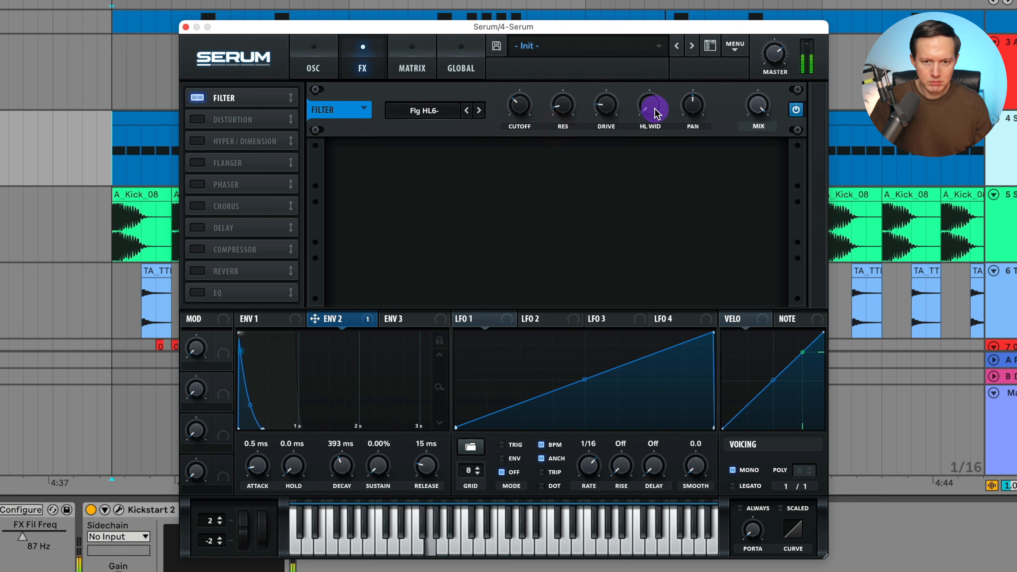
{"action": "left_click_drag", "start_coordinate": [651, 105], "coordinate": [642, 59]}
Audition the Phs 12+ type from the Flanges filters with the cutoff set to about 749 Hz.
{"action": "left_click", "coordinate": [479, 110]}
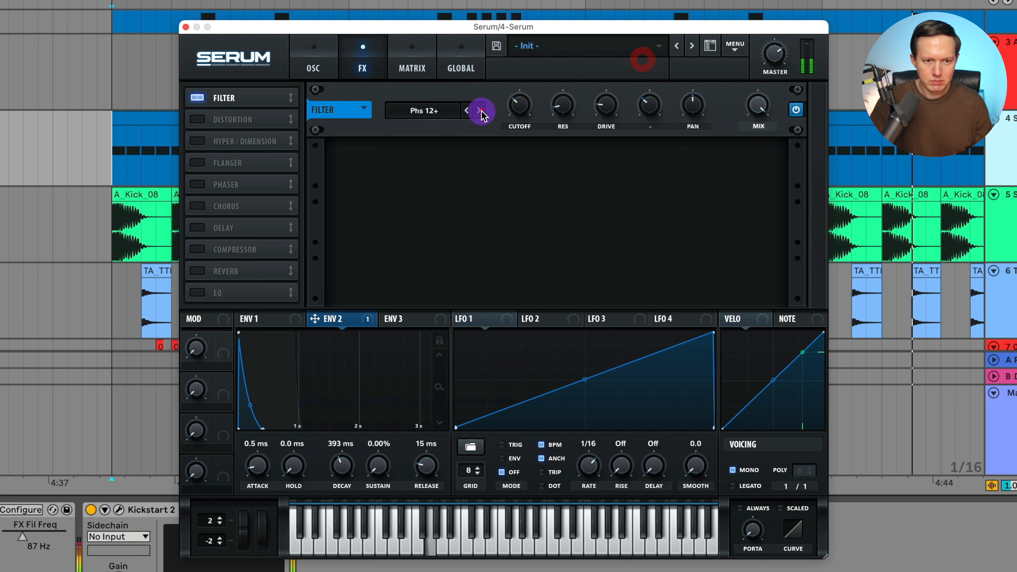
{"action": "mouse_move", "coordinate": [525, 104]}
{"action": "left_mouse_down"}
{"action": "mouse_move", "coordinate": [541, 68]}
{"action": "mouse_move", "coordinate": [529, 104]}
{"action": "left_mouse_up"}
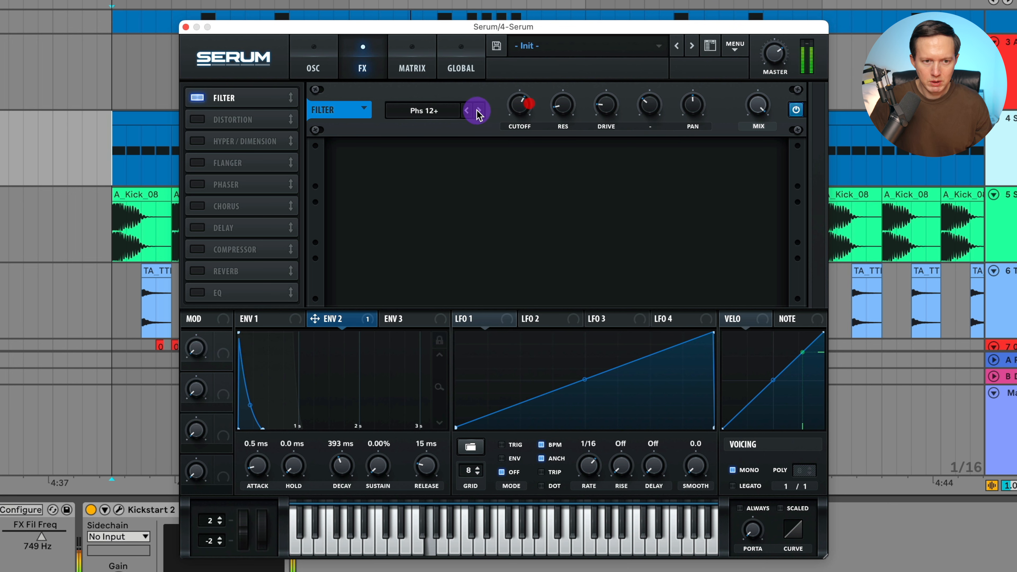
{"action": "left_click", "coordinate": [423, 112]}
{"action": "mouse_move", "coordinate": [424, 167]}
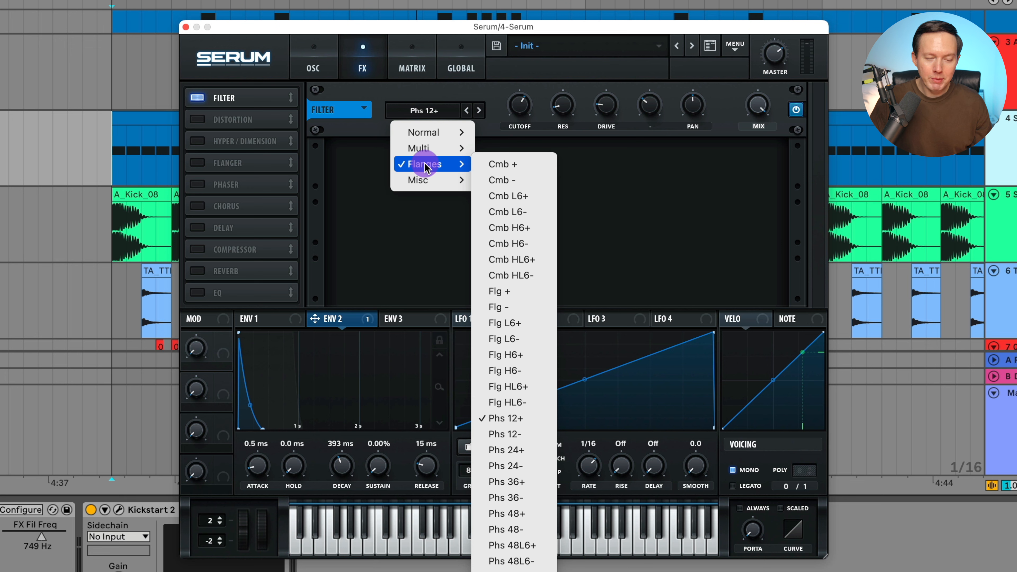
{"action": "left_click", "coordinate": [532, 418]}
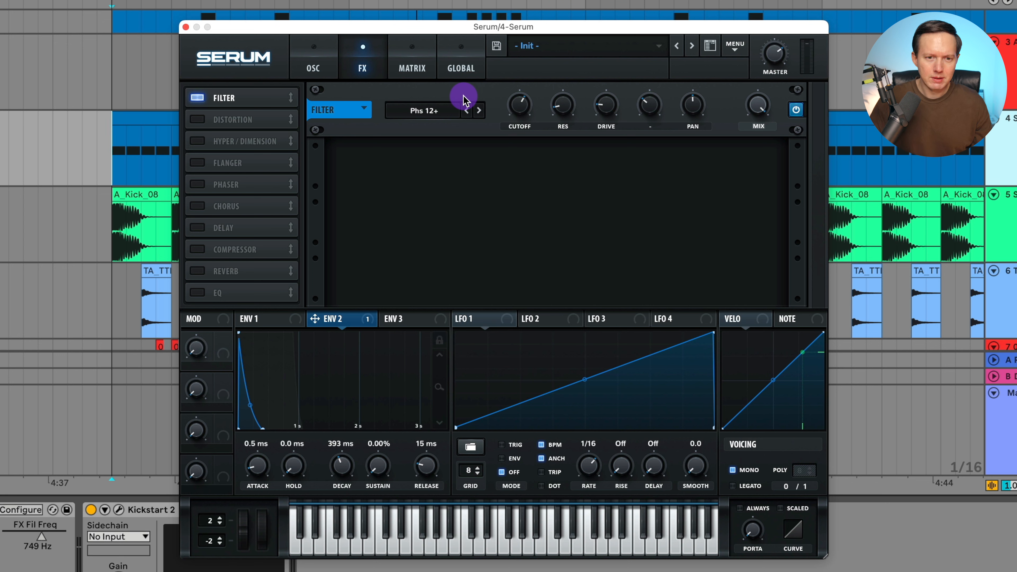
Lower the Phs 12+ filter's cutoff to about 105 Hz and fine-tune its drive.
{"action": "left_click_drag", "start_coordinate": [520, 104], "coordinate": [529, 125]}
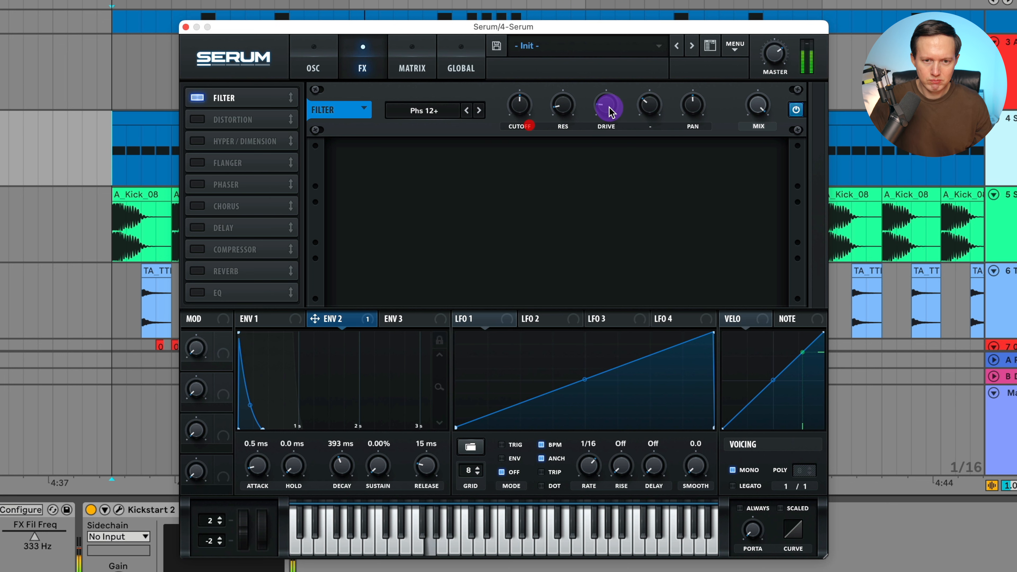
{"action": "left_click_drag", "start_coordinate": [609, 107], "coordinate": [564, 104]}
{"action": "left_click_drag", "start_coordinate": [518, 112], "coordinate": [529, 134]}
Audition the Phs 24+ filter type, raising the cutoff to about 452 Hz.
{"action": "left_click", "coordinate": [479, 110]}
{"action": "left_click", "coordinate": [479, 110]}
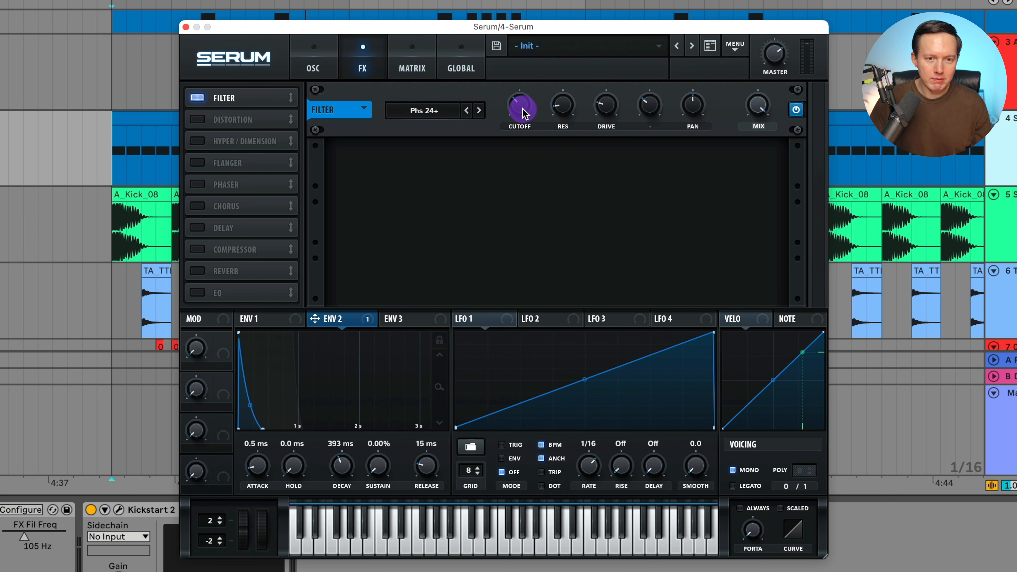
{"action": "left_click_drag", "start_coordinate": [525, 114], "coordinate": [530, 84]}
Change the filter type to Phs 48+, set the cutoff to about 120 Hz, and raise the drive to about 39%.
{"action": "left_click", "coordinate": [480, 112]}
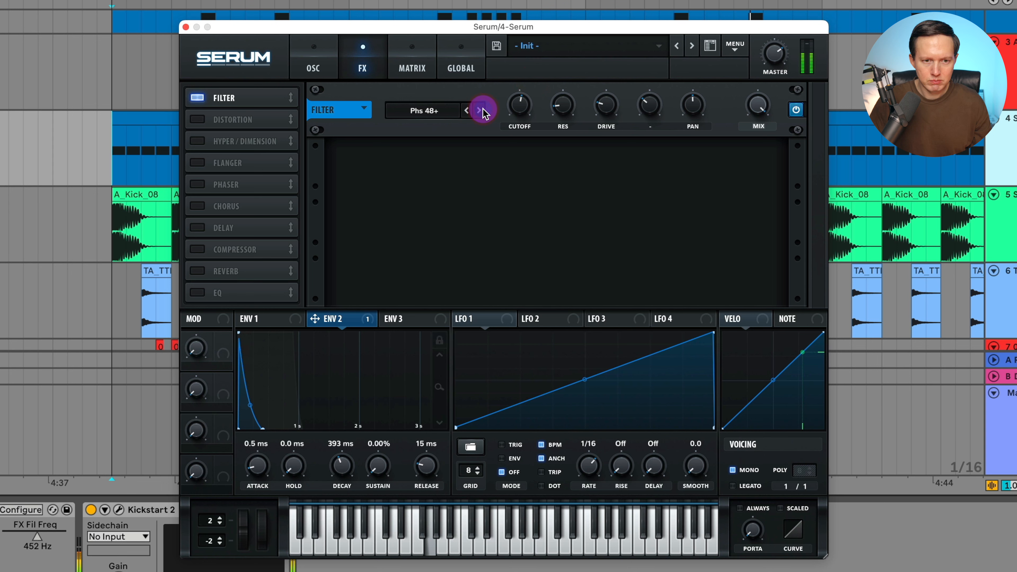
{"action": "left_click_drag", "start_coordinate": [519, 105], "coordinate": [513, 116]}
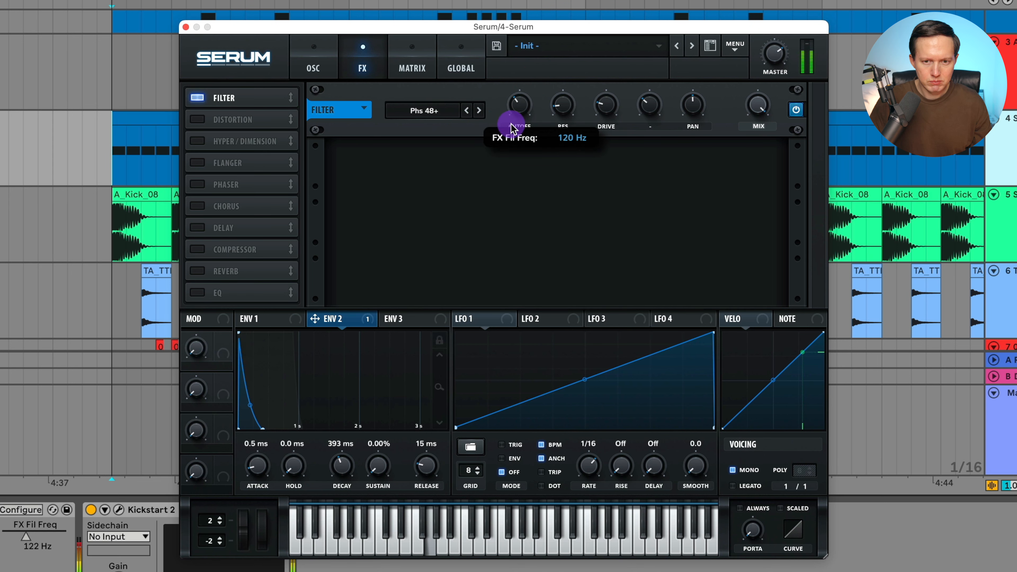
{"action": "left_click_drag", "start_coordinate": [606, 103], "coordinate": [616, 84]}
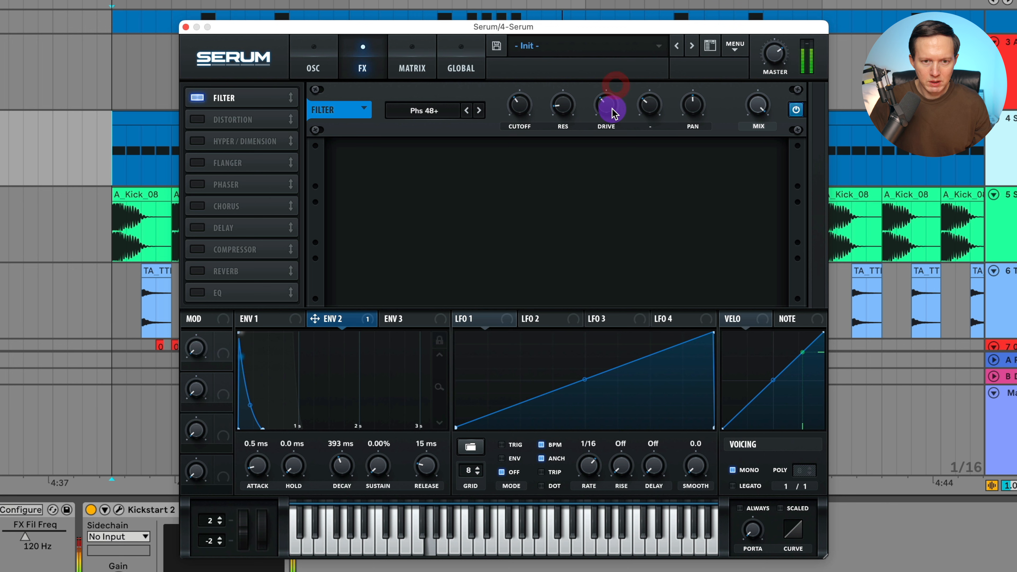
Show the Main track's devices, stop playback, and check the FX filter's drive setting.
{"action": "key", "text": "space"}
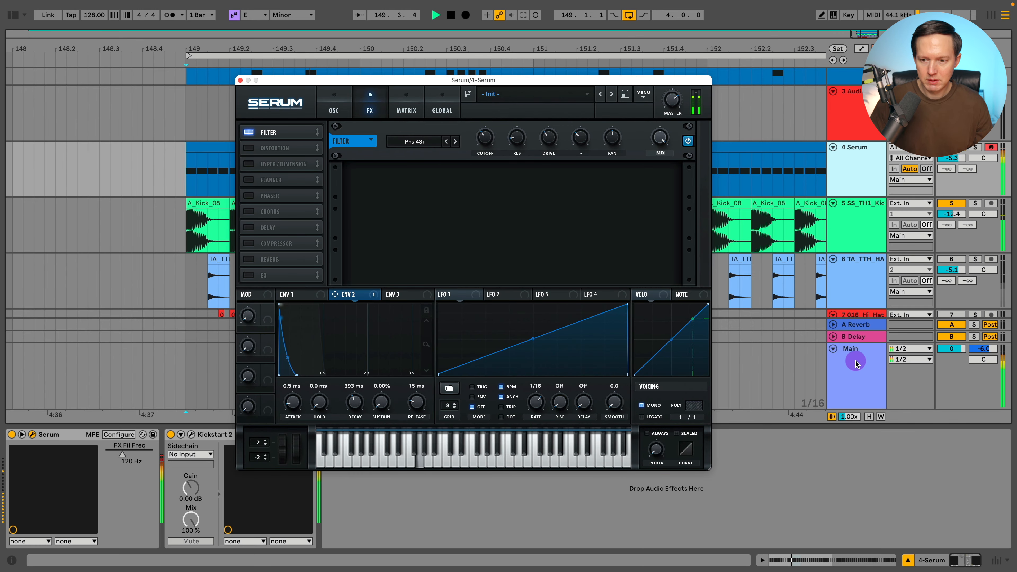
{"action": "left_click", "coordinate": [1009, 412]}
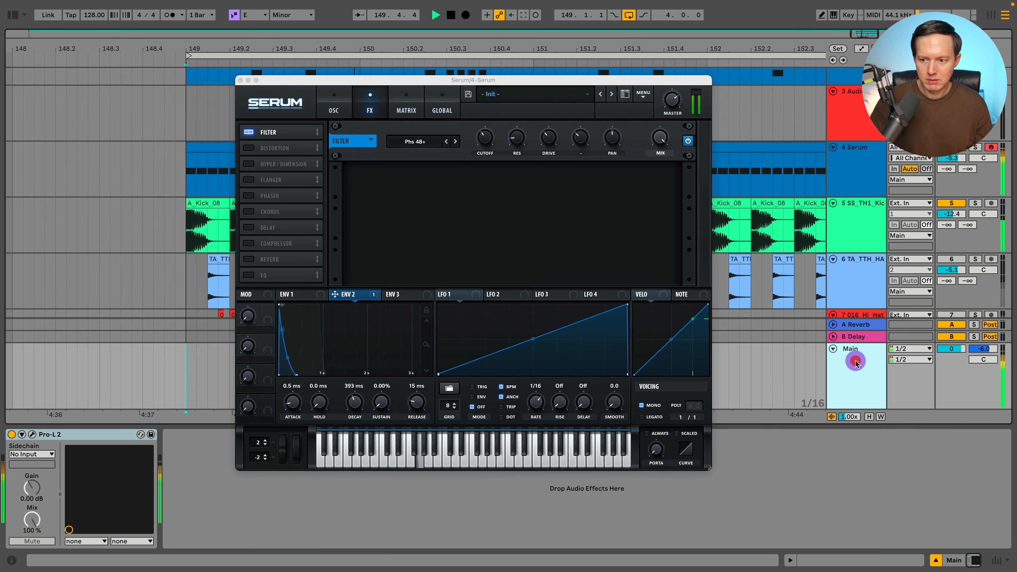
{"action": "key", "text": "space"}
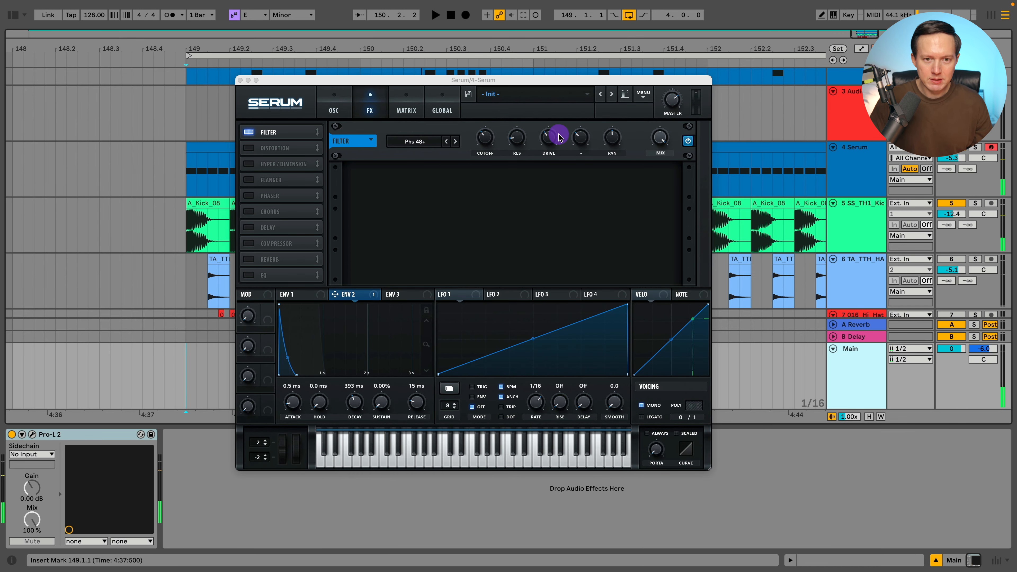
{"action": "left_click", "coordinate": [551, 139]}
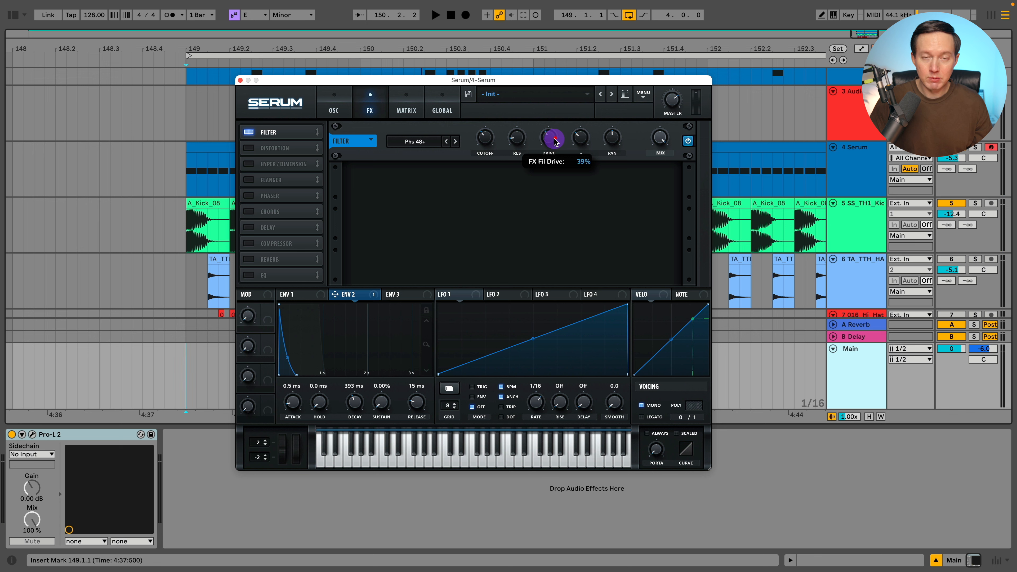
{"action": "left_click_drag", "start_coordinate": [555, 141], "coordinate": [558, 141]}
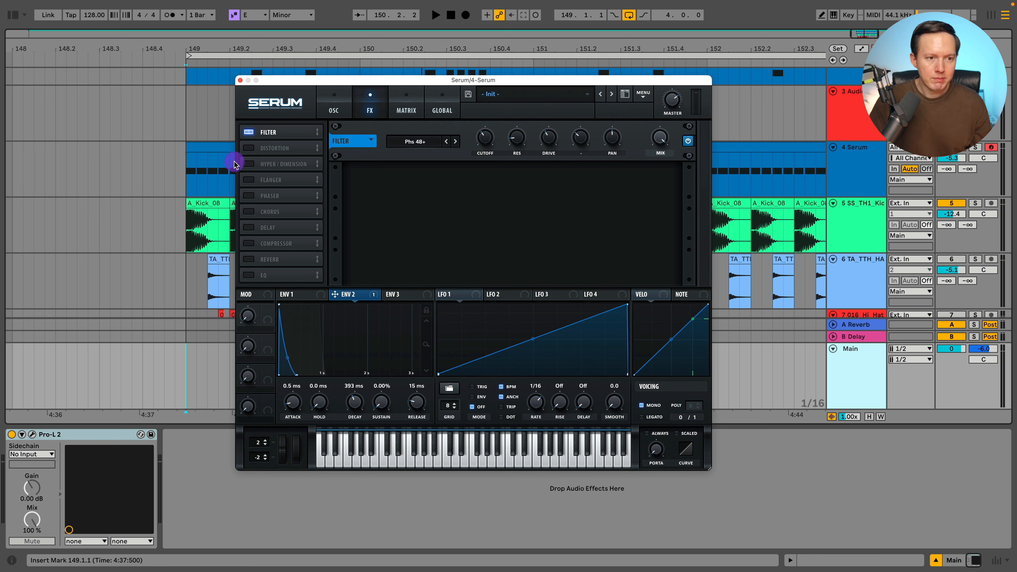
{"action": "left_click", "coordinate": [248, 148]}
{"action": "left_click", "coordinate": [249, 148]}
{"action": "left_click", "coordinate": [249, 148]}
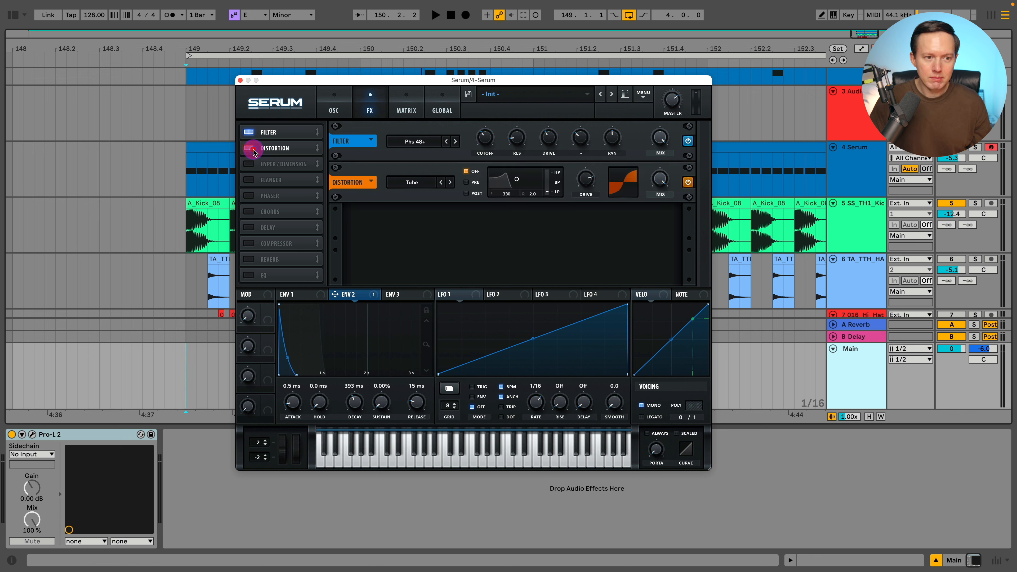
{"action": "left_click", "coordinate": [249, 148]}
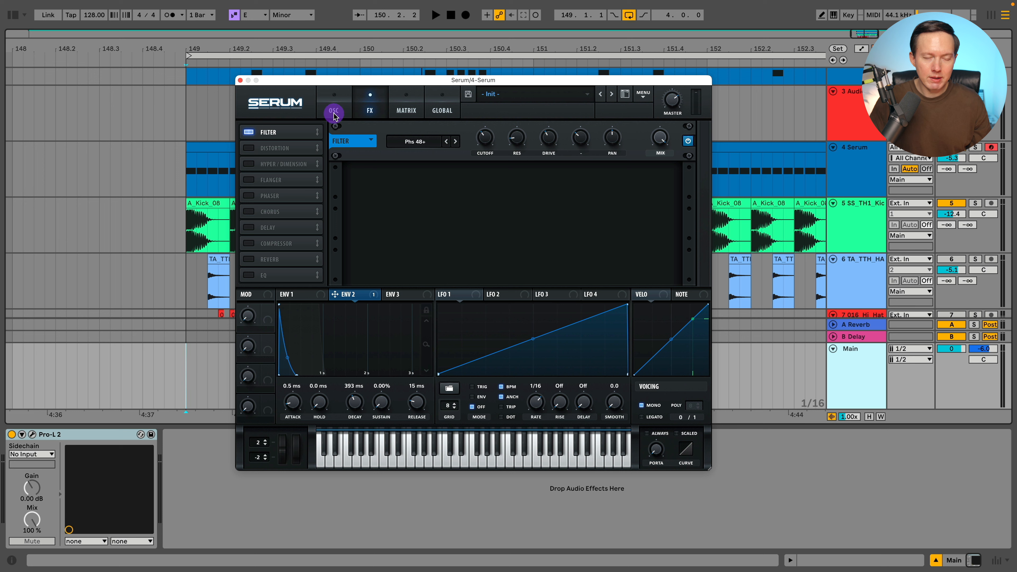
Enable the Distortion effect, set its type to Downsample, and lower its drive.
{"action": "left_click", "coordinate": [253, 150]}
{"action": "left_click", "coordinate": [410, 182]}
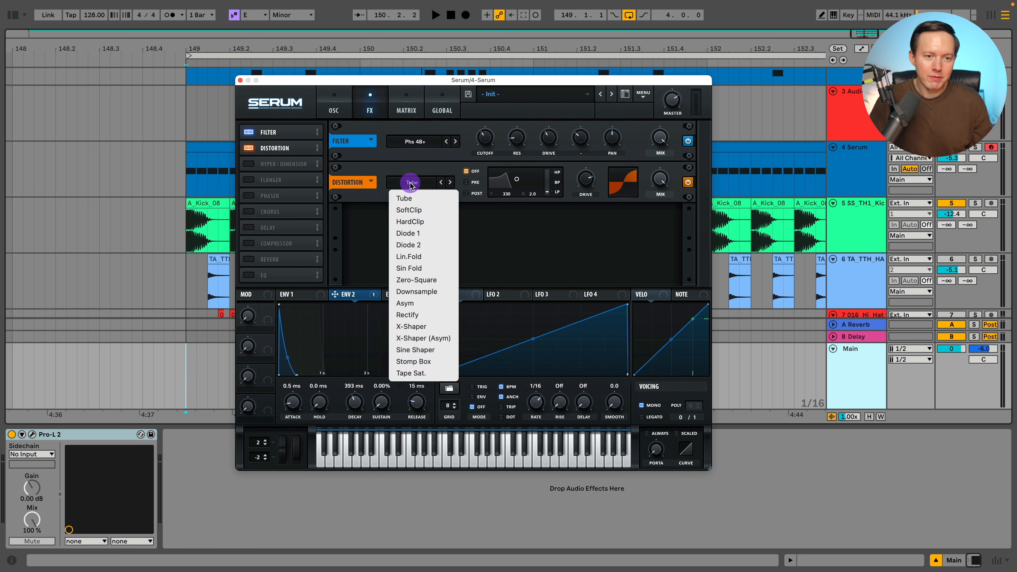
{"action": "left_click", "coordinate": [430, 292]}
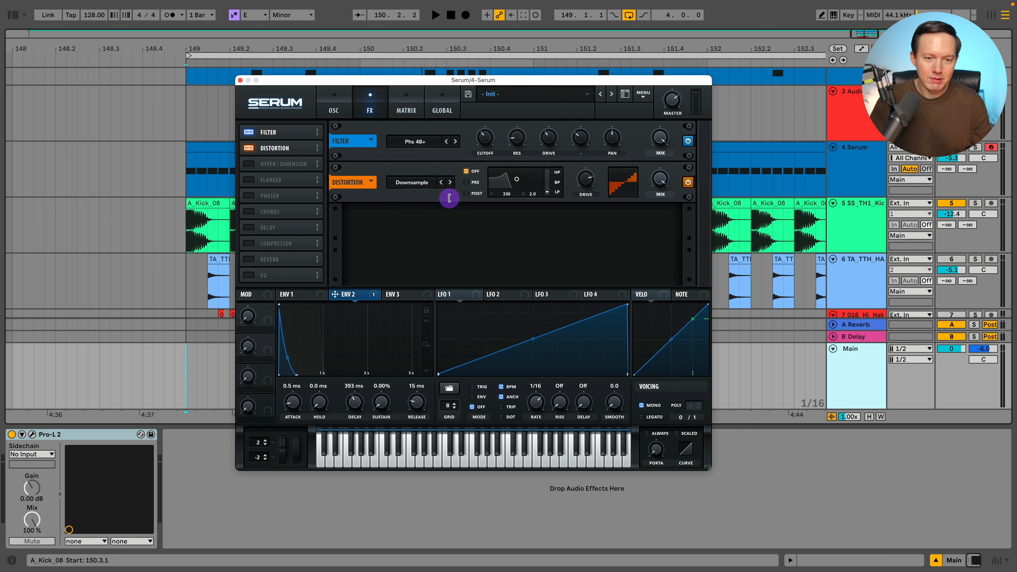
{"action": "left_click_drag", "start_coordinate": [588, 179], "coordinate": [590, 236]}
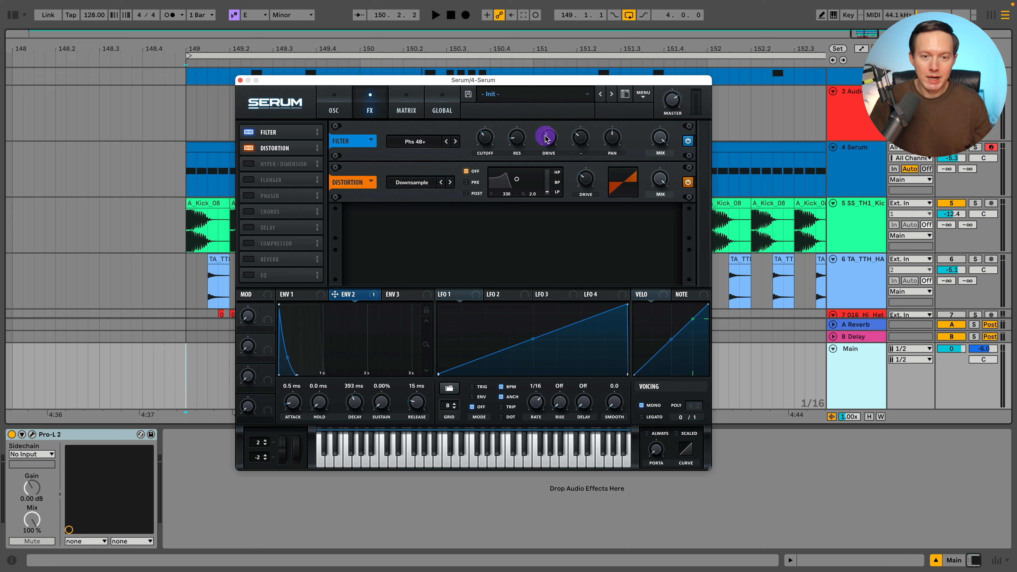
Play the loop while lowering the distortion and filter drives, and turn the Distortion effect off.
{"action": "key", "text": "space"}
{"action": "left_click_drag", "start_coordinate": [583, 178], "coordinate": [584, 189]}
{"action": "left_click_drag", "start_coordinate": [547, 137], "coordinate": [624, 190]}
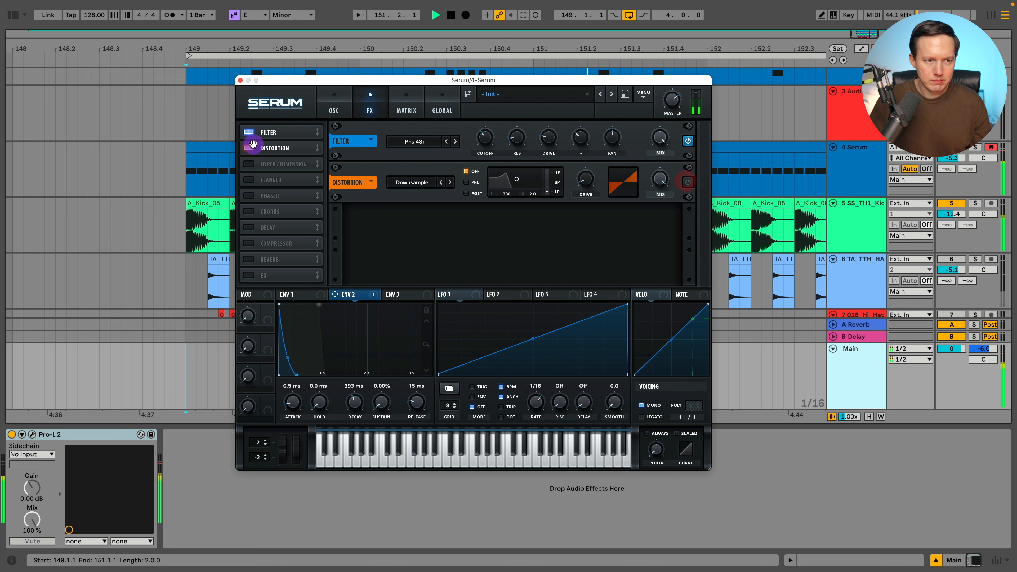
{"action": "left_click", "coordinate": [283, 147]}
Try different filter pan positions with the loop playing, resetting to centre once, and offset the pan to about 64%.
{"action": "mouse_move", "coordinate": [610, 141]}
{"action": "left_mouse_down"}
{"action": "mouse_move", "coordinate": [611, 158]}
{"action": "mouse_move", "coordinate": [620, 136]}
{"action": "mouse_move", "coordinate": [612, 156]}
{"action": "left_mouse_up"}
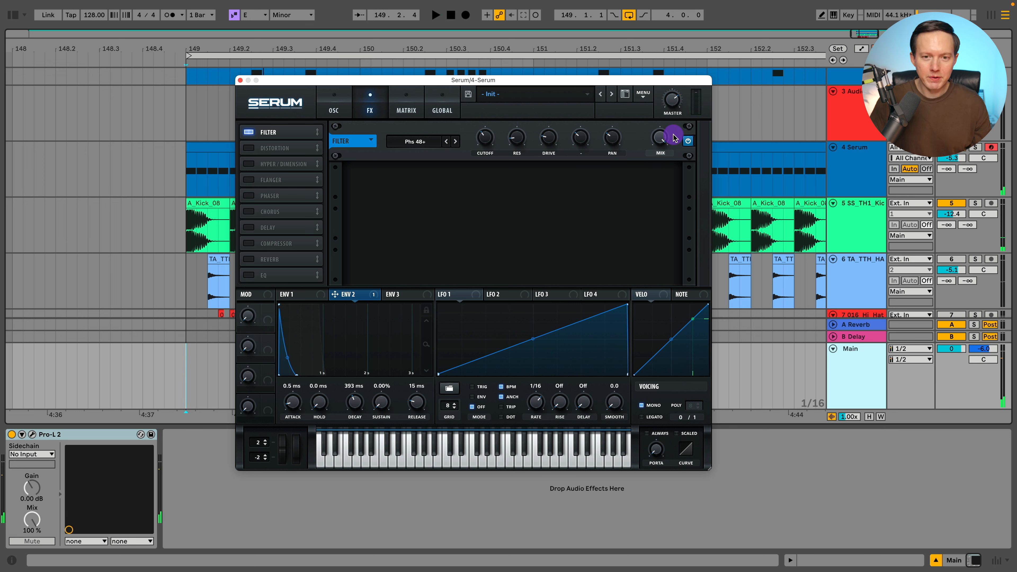
{"action": "double_click", "coordinate": [612, 139]}
{"action": "left_click_drag", "start_coordinate": [622, 106], "coordinate": [622, 195]}
{"action": "key", "text": "space"}
{"action": "key", "text": "space"}
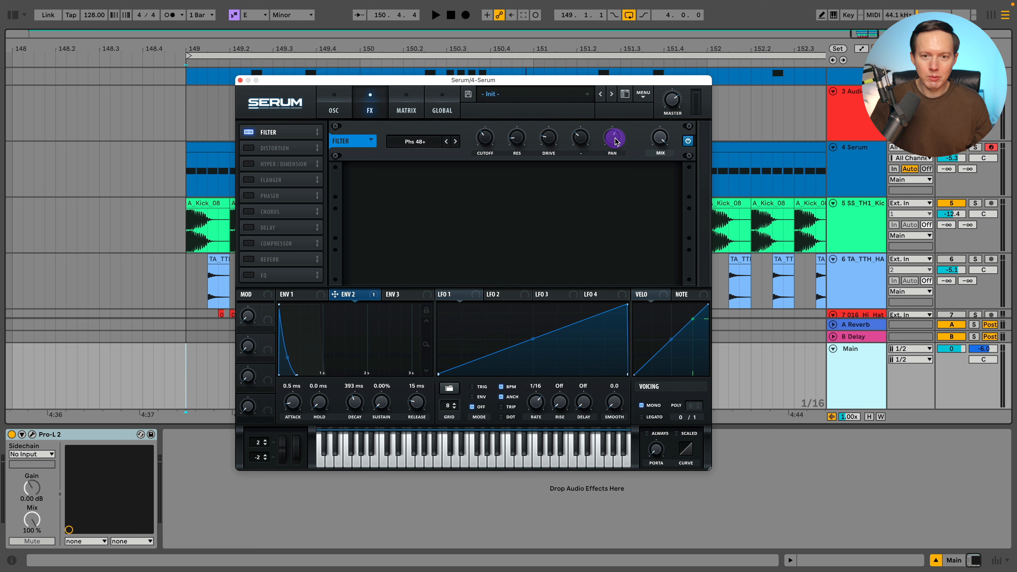
{"action": "mouse_move", "coordinate": [614, 141]}
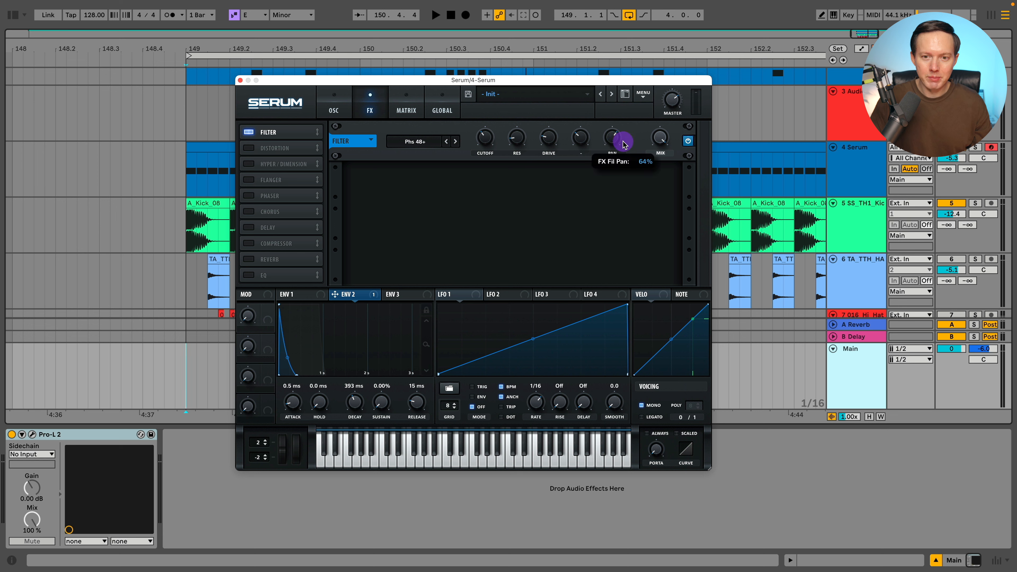
{"action": "left_click_drag", "start_coordinate": [623, 147], "coordinate": [623, 161]}
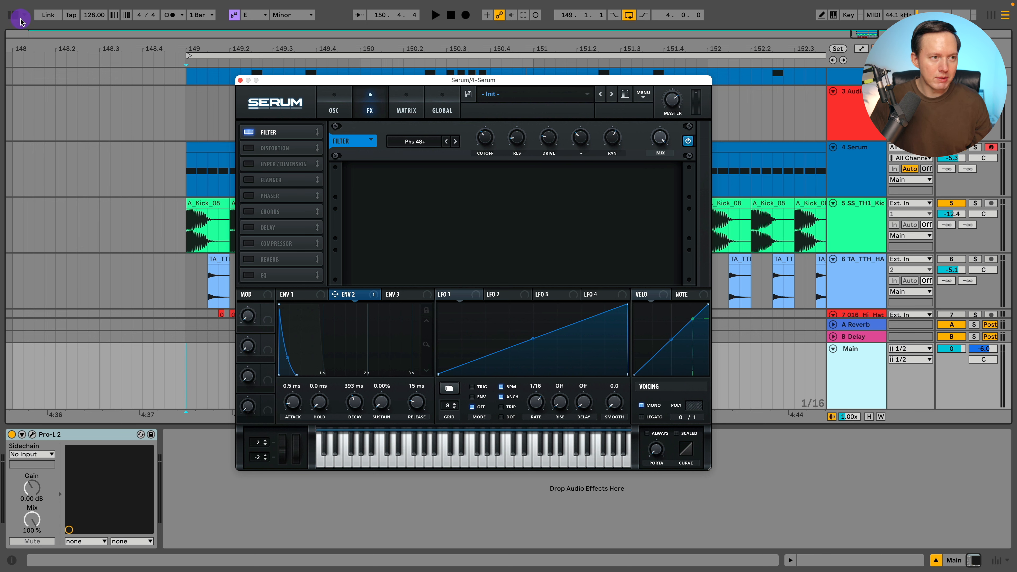
Find the Utility audio effect in the browser, add it after Pro-L 2 on the Main track, and hide the browser.
{"action": "left_click", "coordinate": [13, 17]}
{"action": "left_click", "coordinate": [64, 37]}
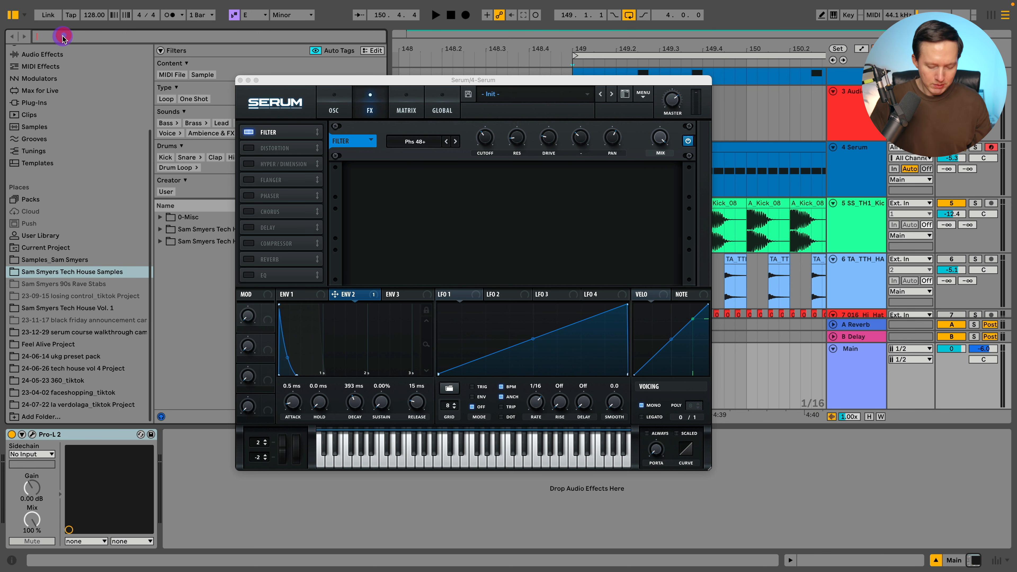
{"action": "type", "text": "utilt"}
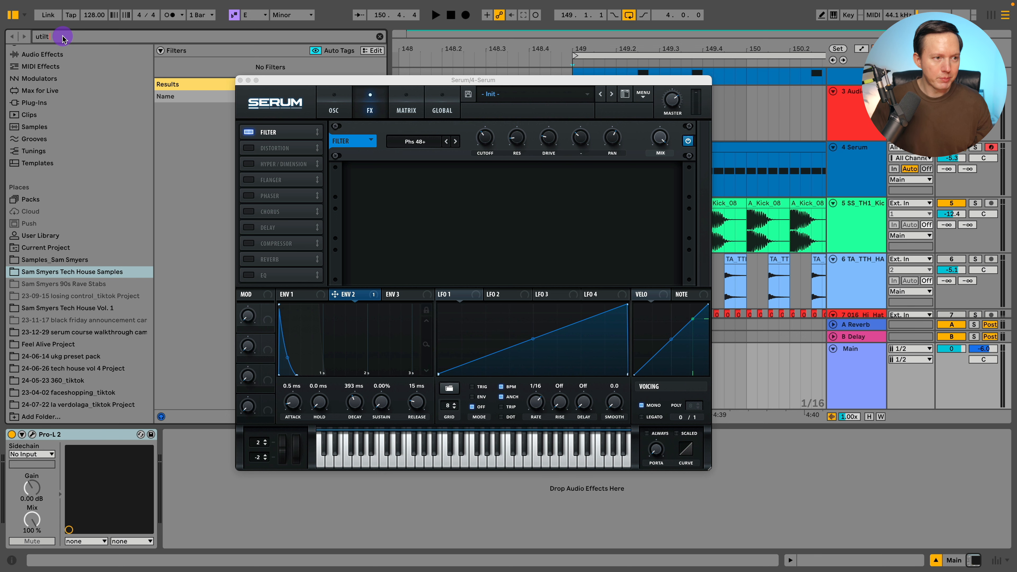
{"action": "scroll", "coordinate": [61, 104], "scroll_direction": "up", "scroll_amount": 5}
{"action": "left_click", "coordinate": [57, 161]}
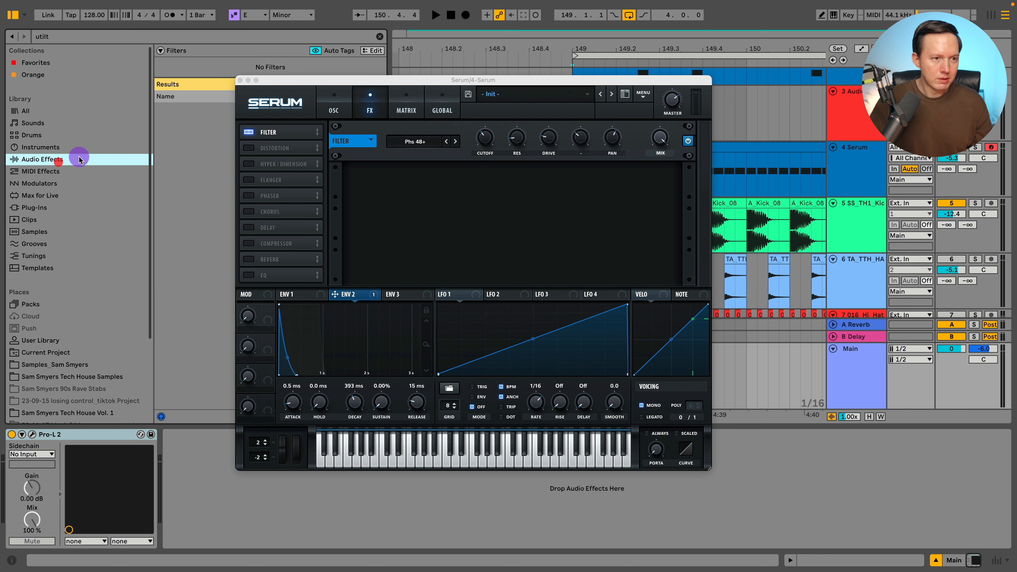
{"action": "left_click", "coordinate": [12, 14]}
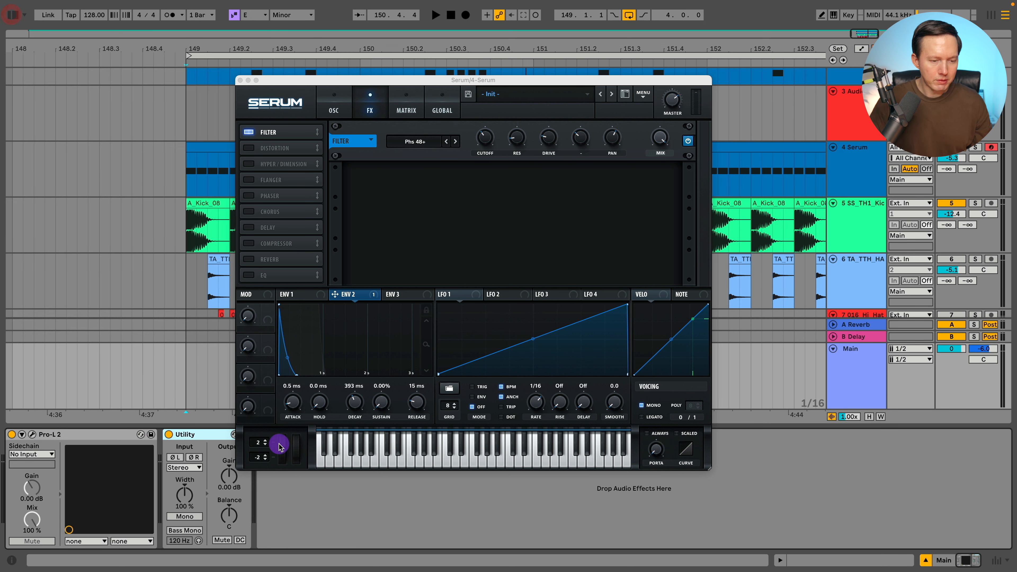
Play the loop with Utility's Mono option on and off while varying the FX filter's pan to check mono compatibility.
{"action": "left_click", "coordinate": [192, 516]}
{"action": "key", "text": "space"}
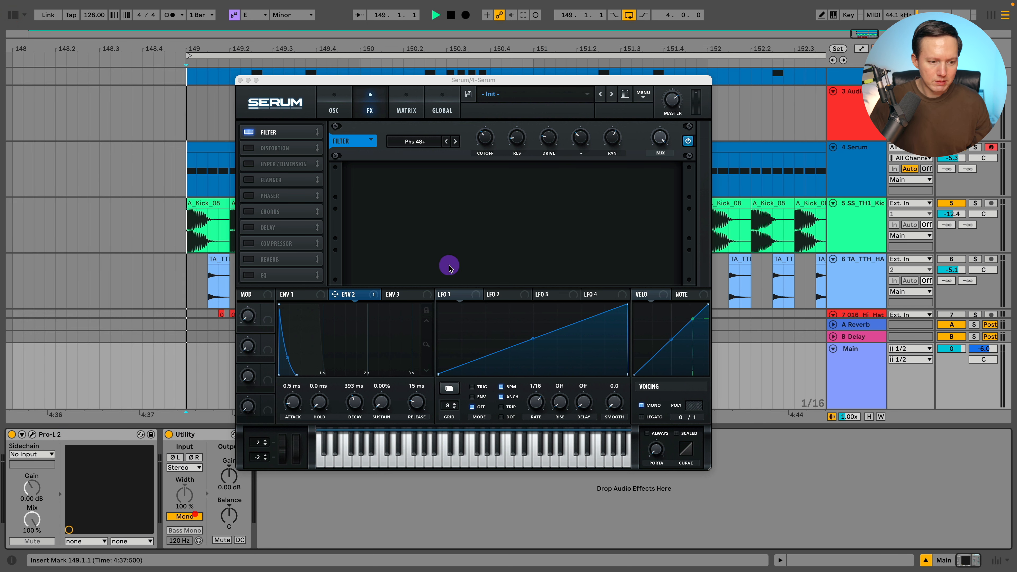
{"action": "mouse_move", "coordinate": [616, 140]}
{"action": "left_mouse_down"}
{"action": "mouse_move", "coordinate": [622, 99]}
{"action": "mouse_move", "coordinate": [621, 199]}
{"action": "mouse_move", "coordinate": [629, 154]}
{"action": "left_mouse_up"}
{"action": "left_click", "coordinate": [184, 515]}
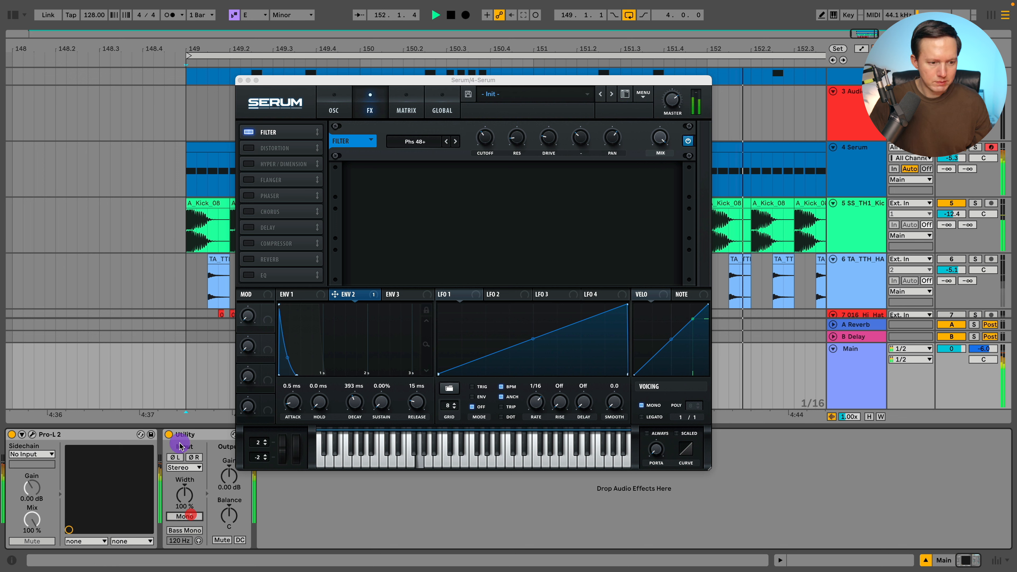
{"action": "left_click", "coordinate": [613, 135]}
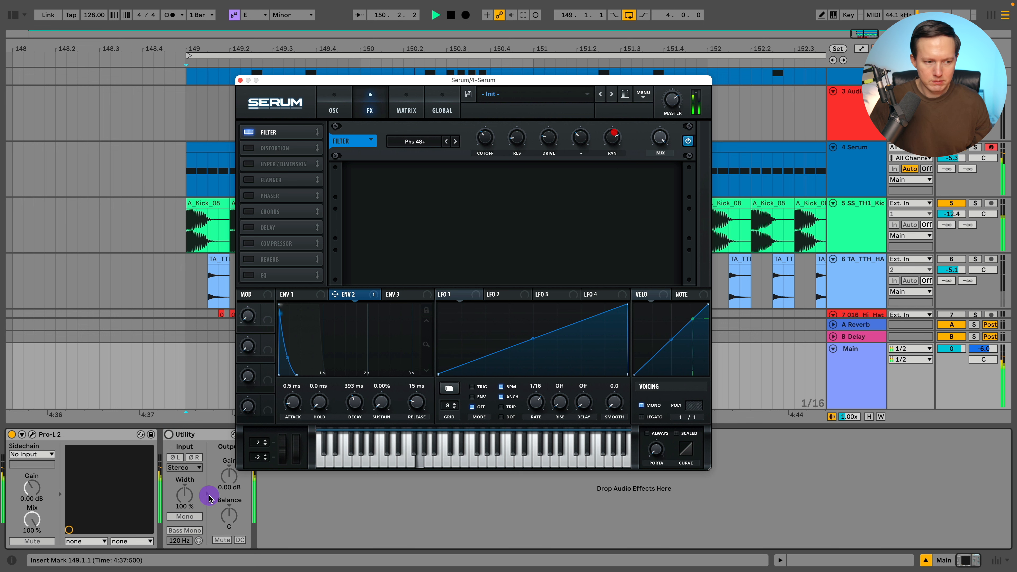
{"action": "left_click", "coordinate": [185, 435]}
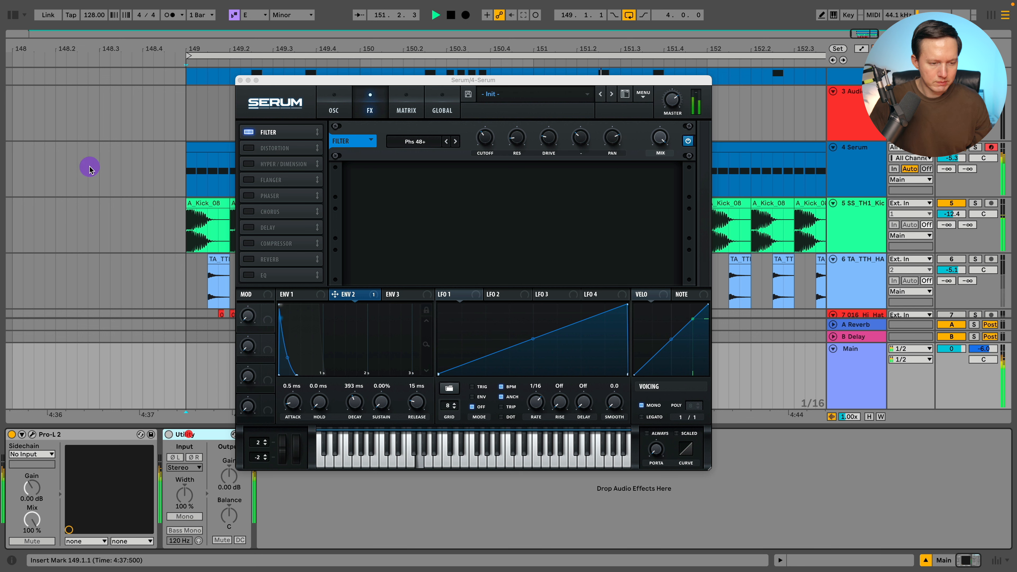
Find the SPAN plug-in in the browser, add it after Utility on the Main track, and play the loop through it.
{"action": "left_click", "coordinate": [14, 15]}
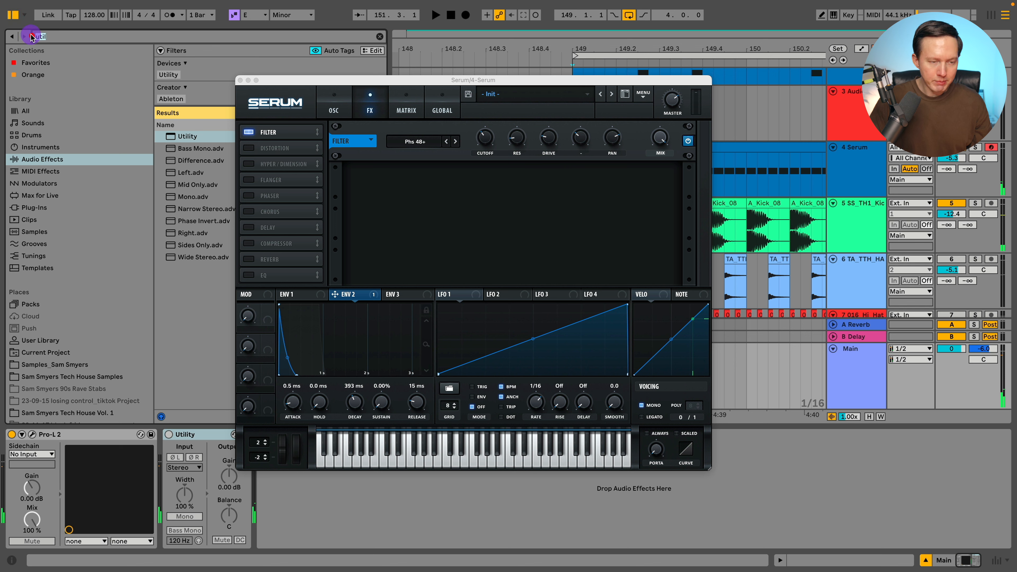
{"action": "type", "text": "span"}
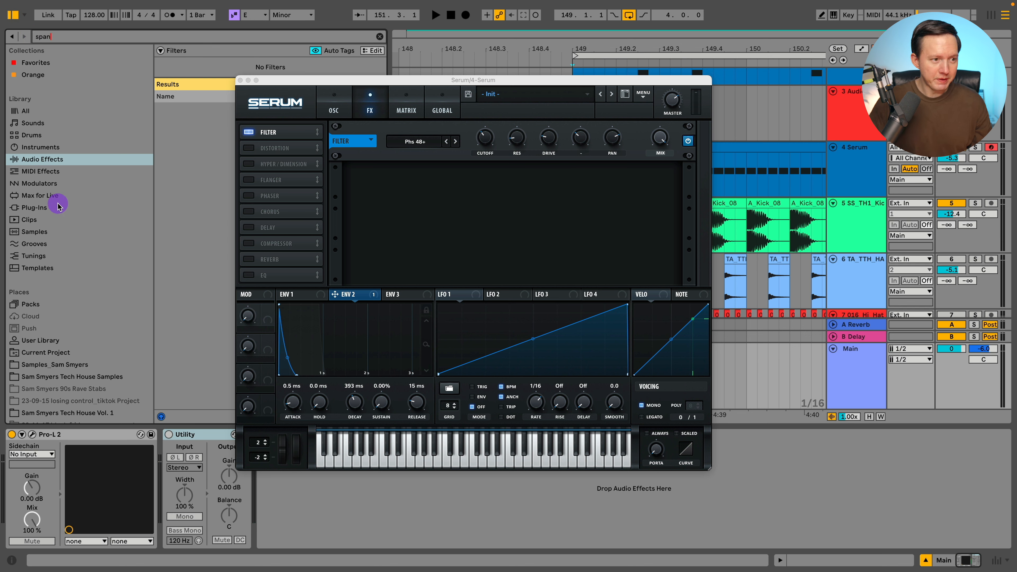
{"action": "left_click", "coordinate": [58, 207]}
{"action": "left_click_drag", "start_coordinate": [187, 87], "coordinate": [274, 509]}
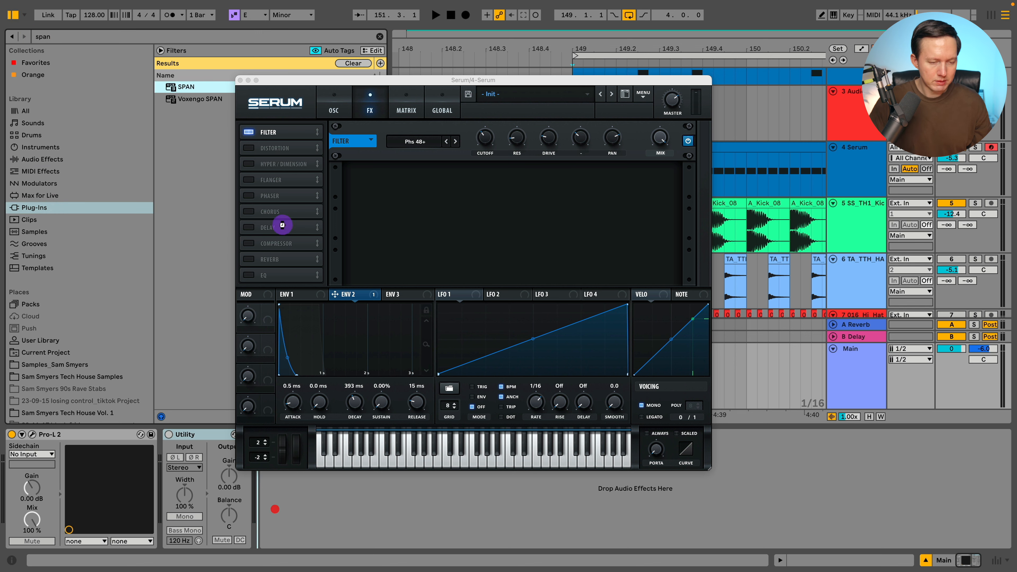
{"action": "key", "text": "space"}
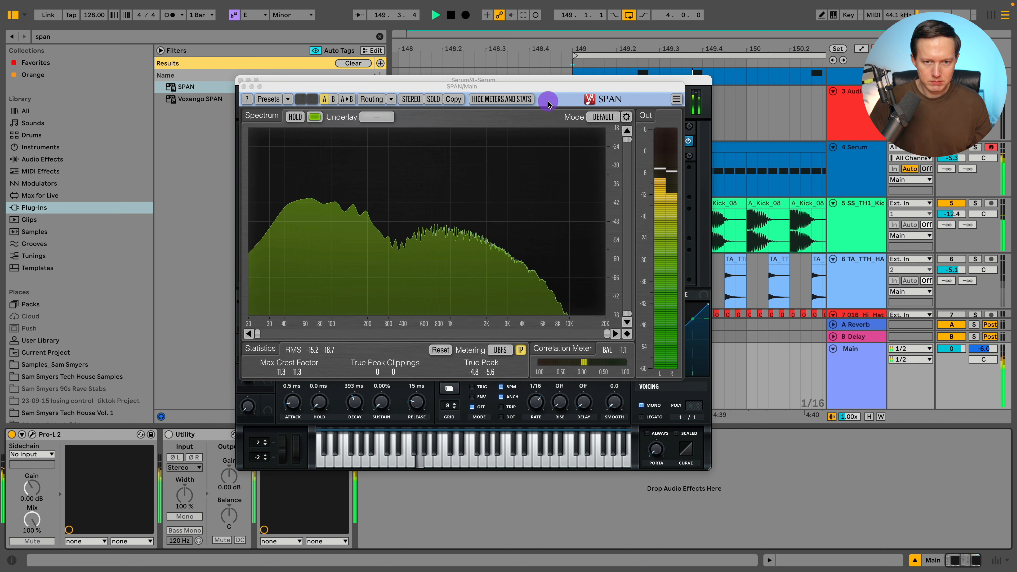
Watch SPAN's correlation meter while trying different FX filter pan positions, and return the pan to about 51%.
{"action": "left_click_drag", "start_coordinate": [547, 86], "coordinate": [390, 71]}
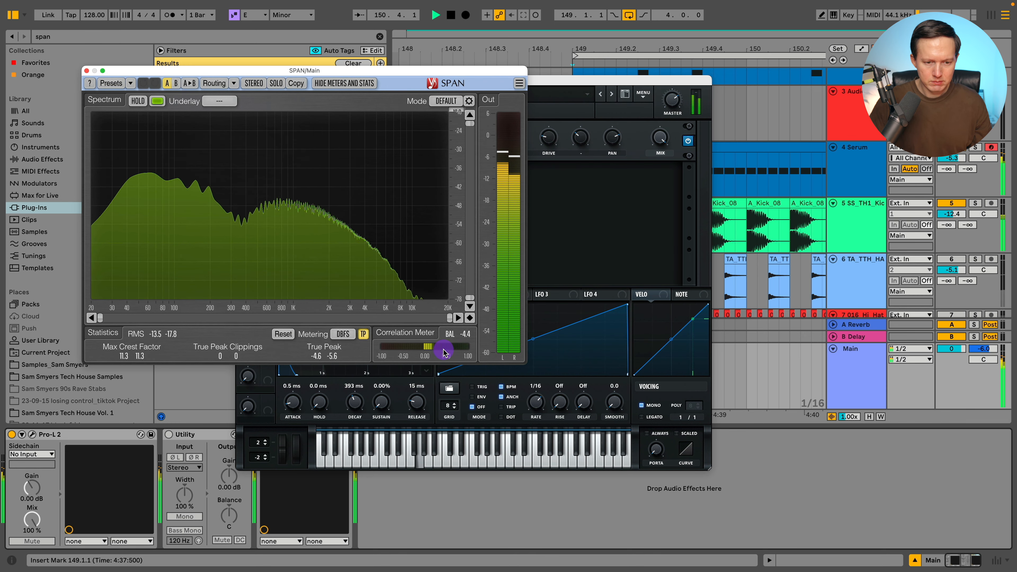
{"action": "left_click", "coordinate": [612, 140]}
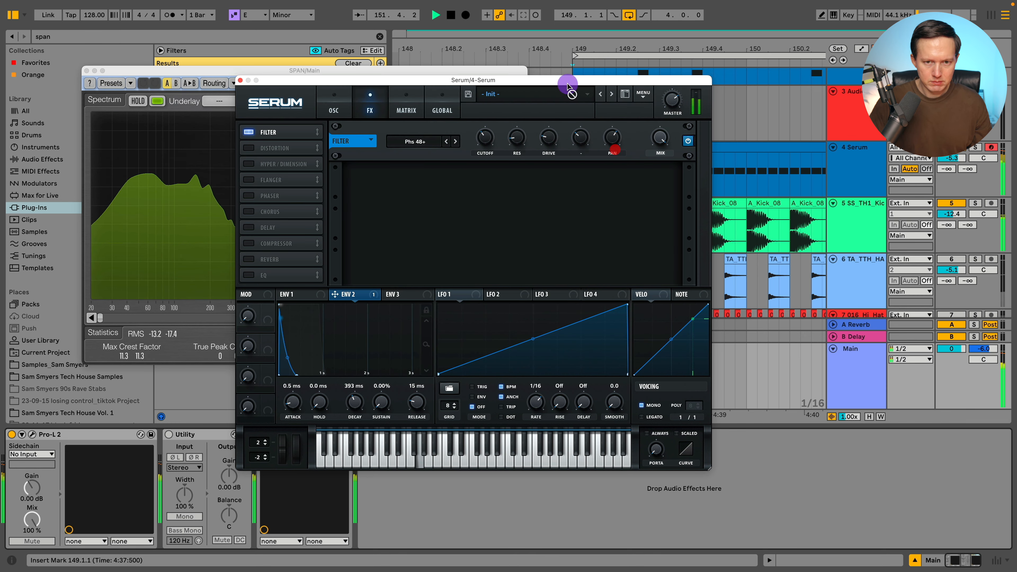
{"action": "left_click_drag", "start_coordinate": [323, 72], "coordinate": [261, 87]}
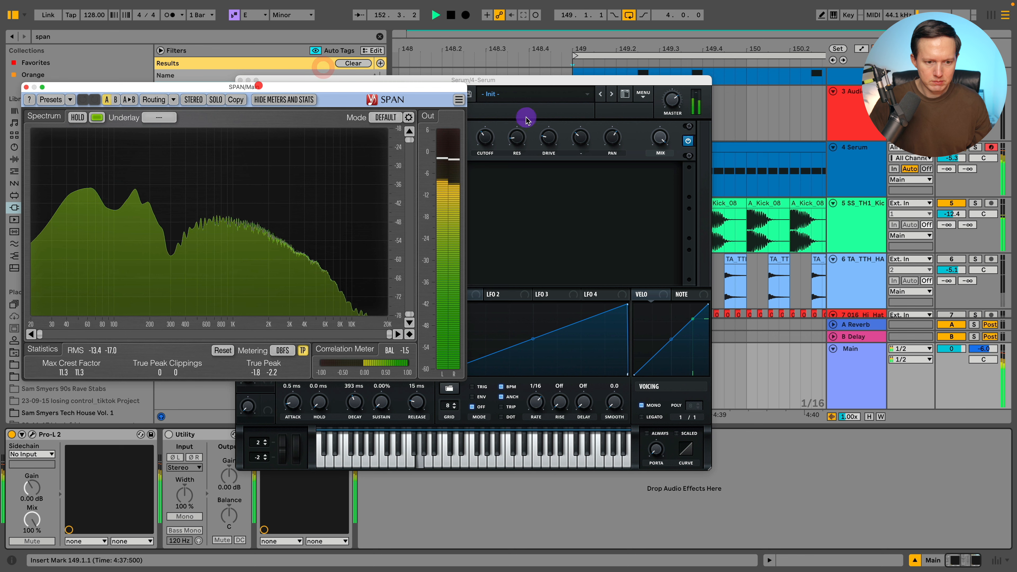
{"action": "left_click", "coordinate": [617, 138]}
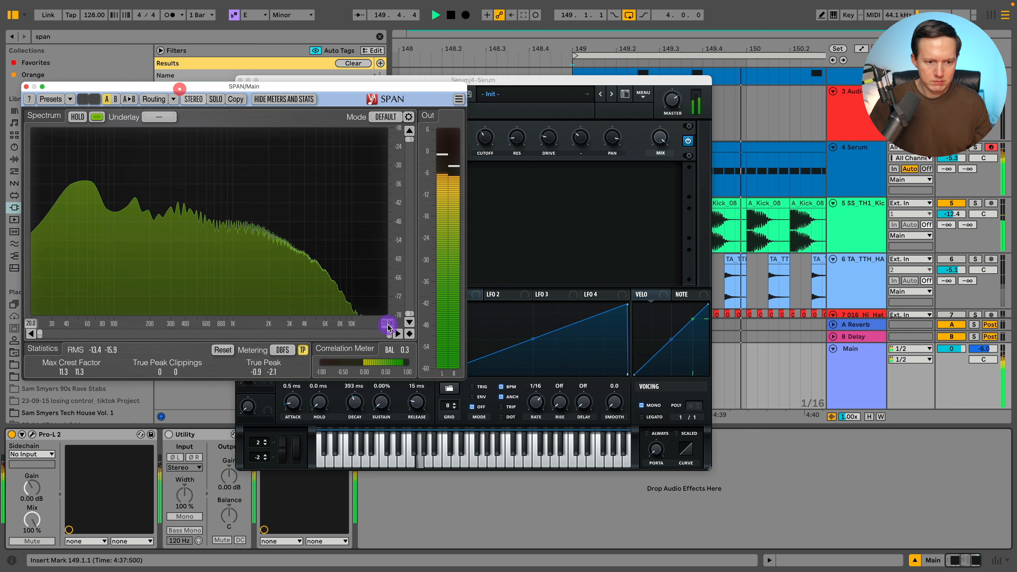
{"action": "left_click", "coordinate": [609, 135]}
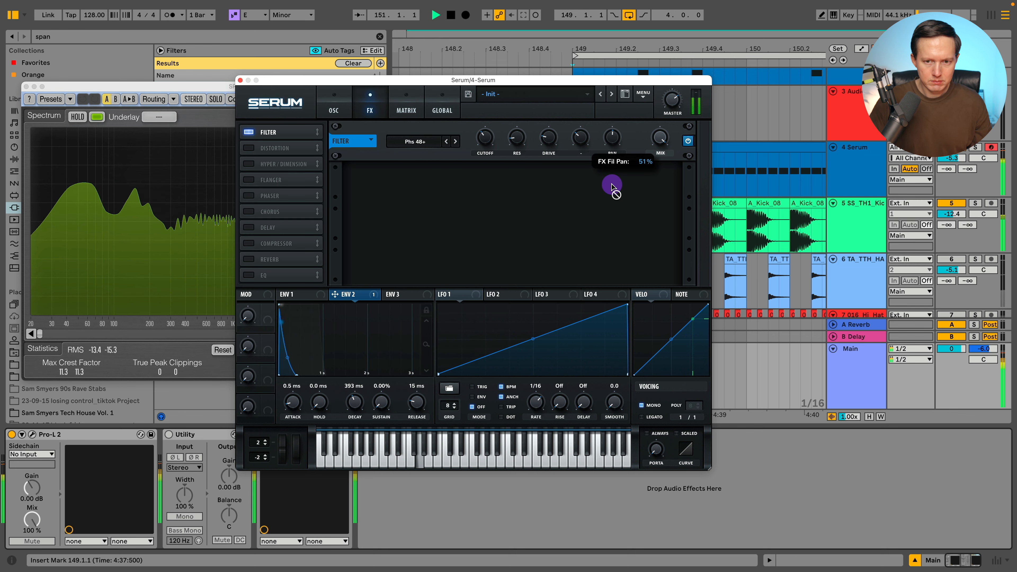
{"action": "left_click_drag", "start_coordinate": [150, 85], "coordinate": [202, 75]}
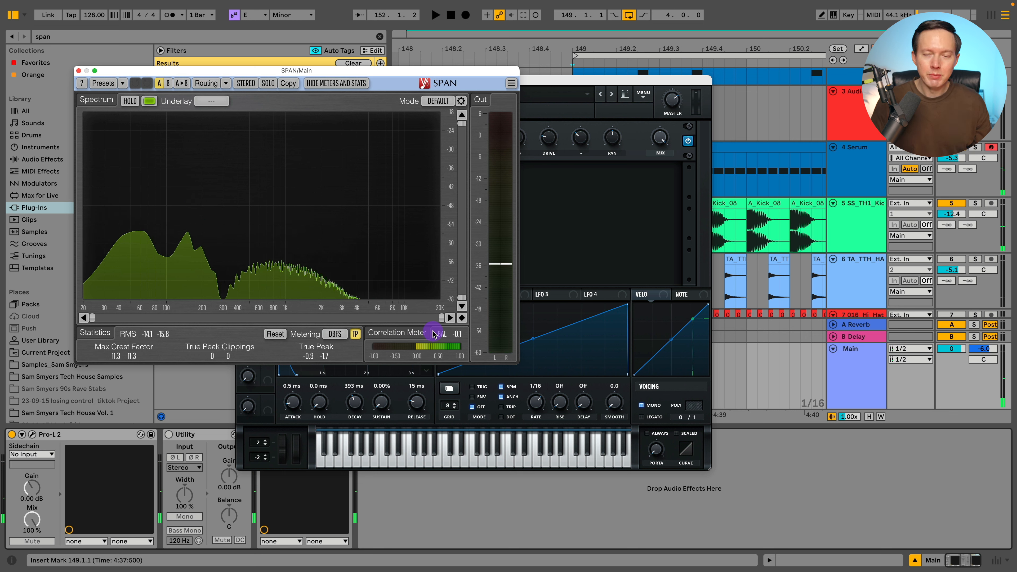
Try the Hyper effect on the bass with its mix at about 68%, and check SPAN's correlation meter during playback.
{"action": "left_click", "coordinate": [550, 80]}
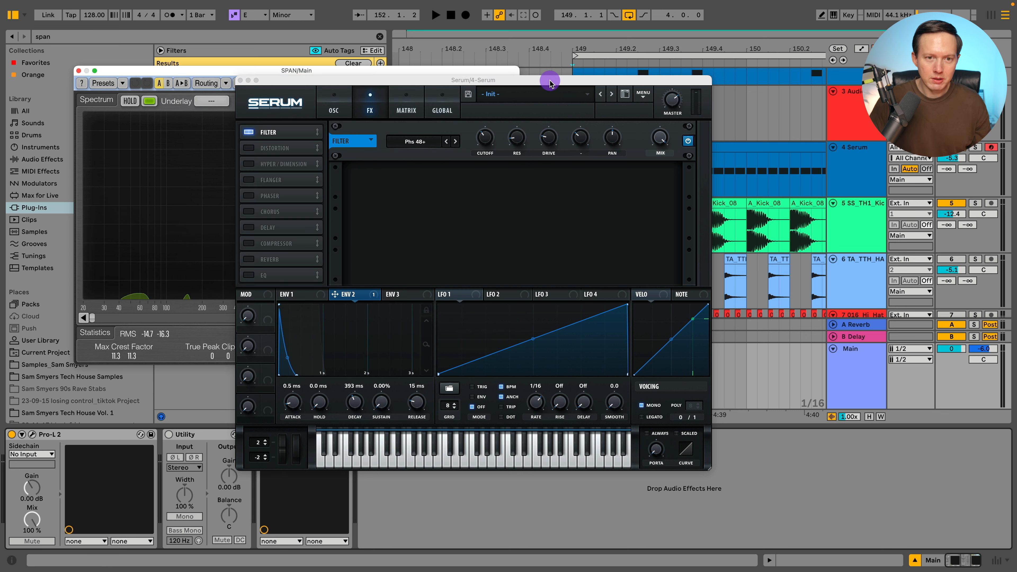
{"action": "left_click", "coordinate": [250, 212]}
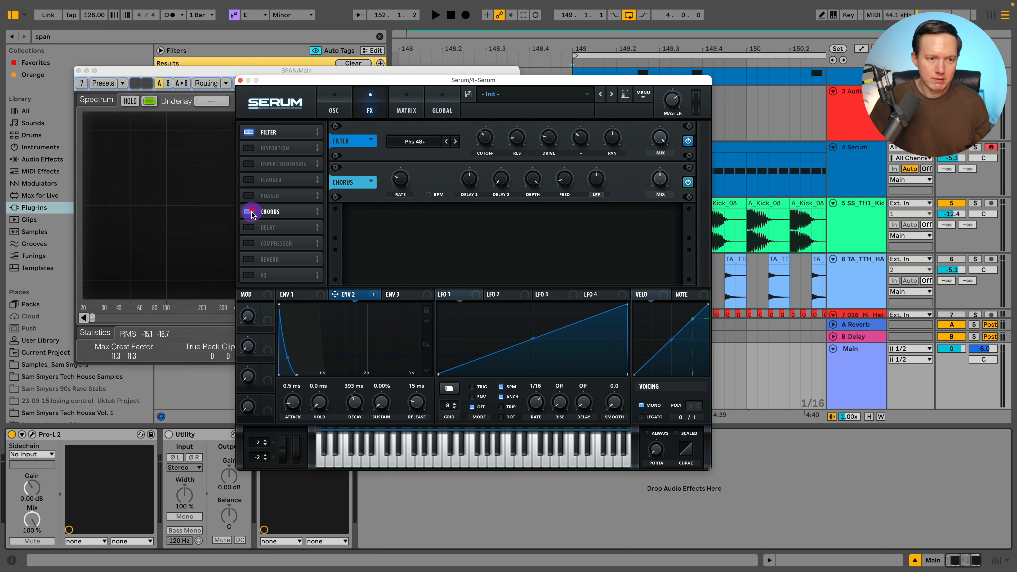
{"action": "left_click", "coordinate": [250, 211]}
{"action": "left_click", "coordinate": [249, 164]}
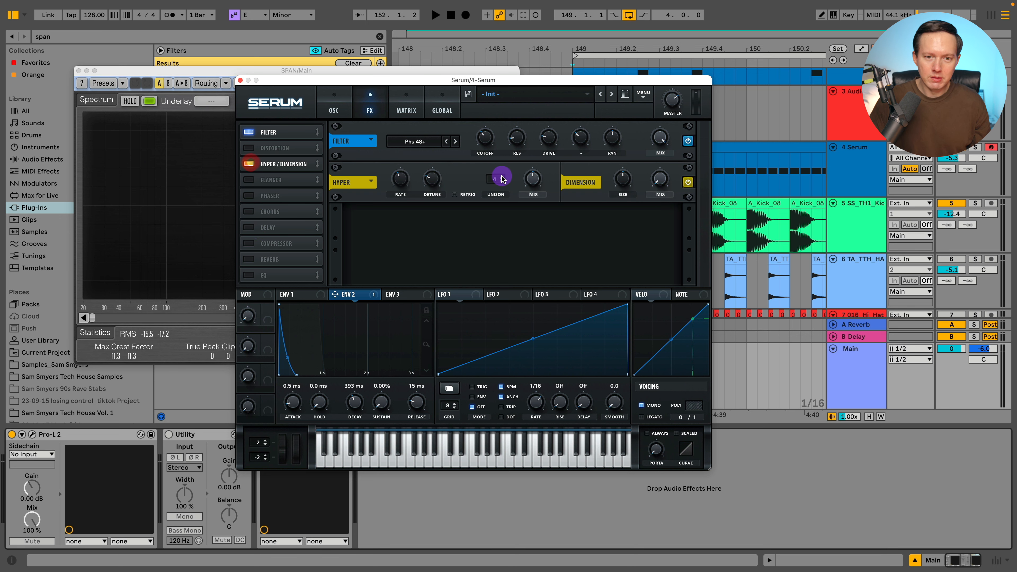
{"action": "left_click_drag", "start_coordinate": [623, 178], "coordinate": [607, 295]}
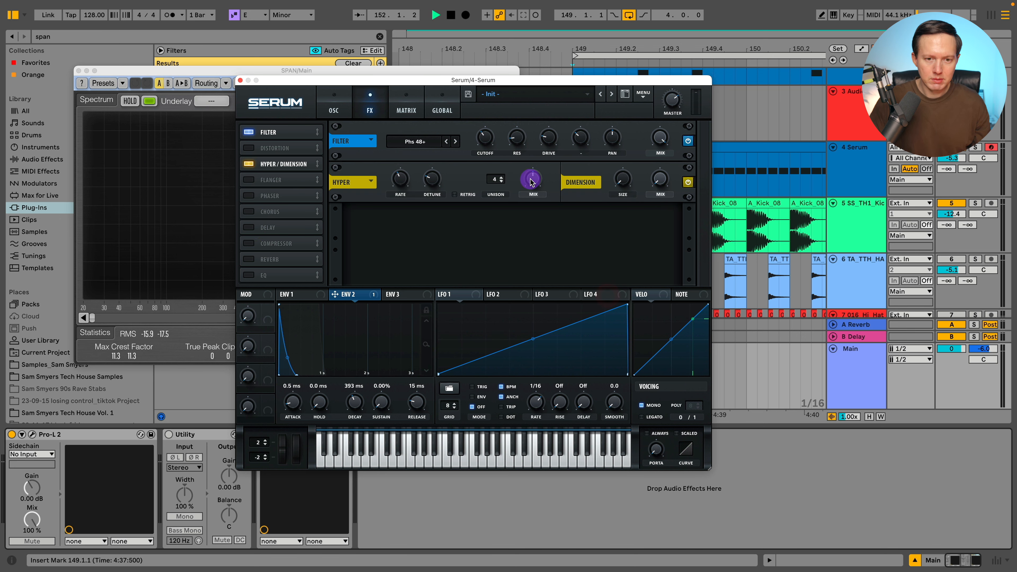
{"action": "left_click", "coordinate": [199, 71]}
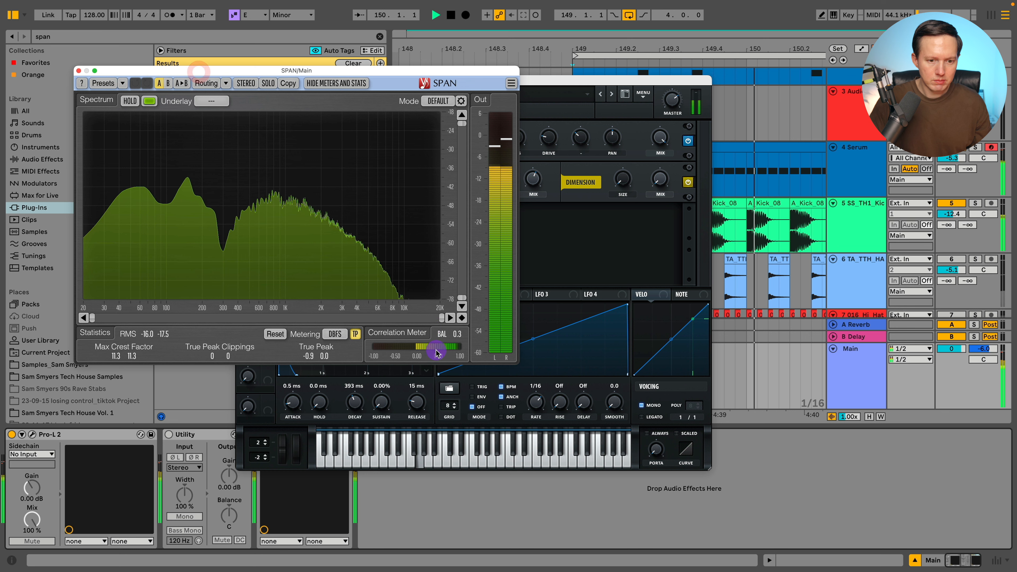
{"action": "left_click", "coordinate": [533, 180]}
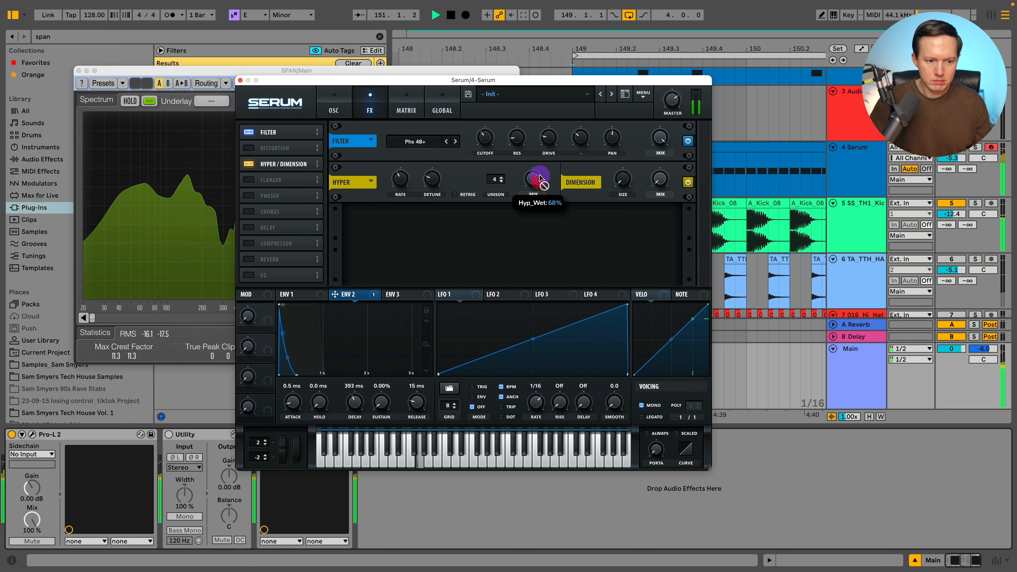
{"action": "left_click", "coordinate": [193, 70]}
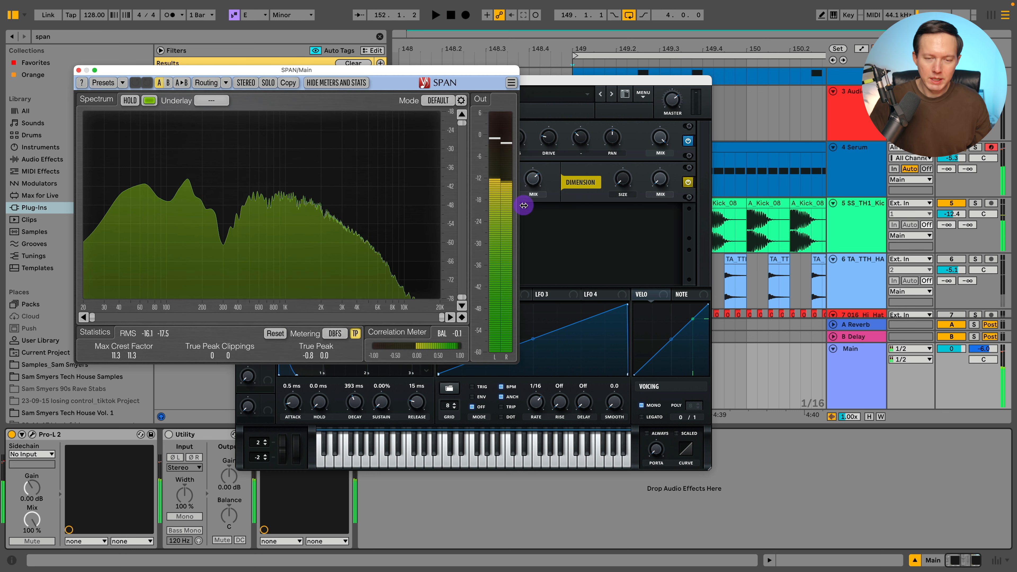
{"action": "left_click", "coordinate": [531, 178]}
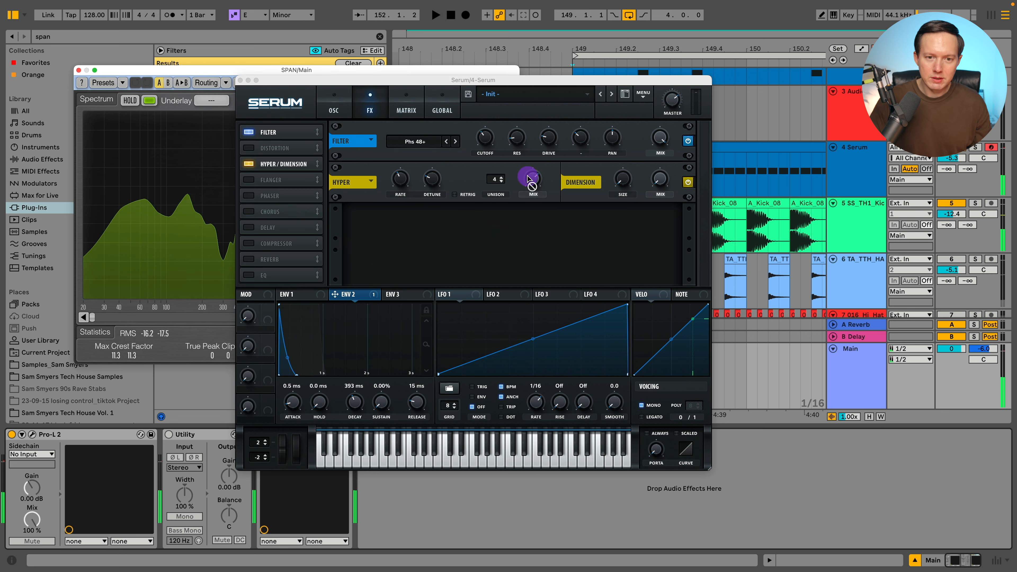
Try the Dimension effect on the bass with its mix at about 53%, and turn Hyper/Dimension off.
{"action": "left_click", "coordinate": [684, 141]}
{"action": "left_click", "coordinate": [660, 178]}
{"action": "left_click", "coordinate": [684, 141]}
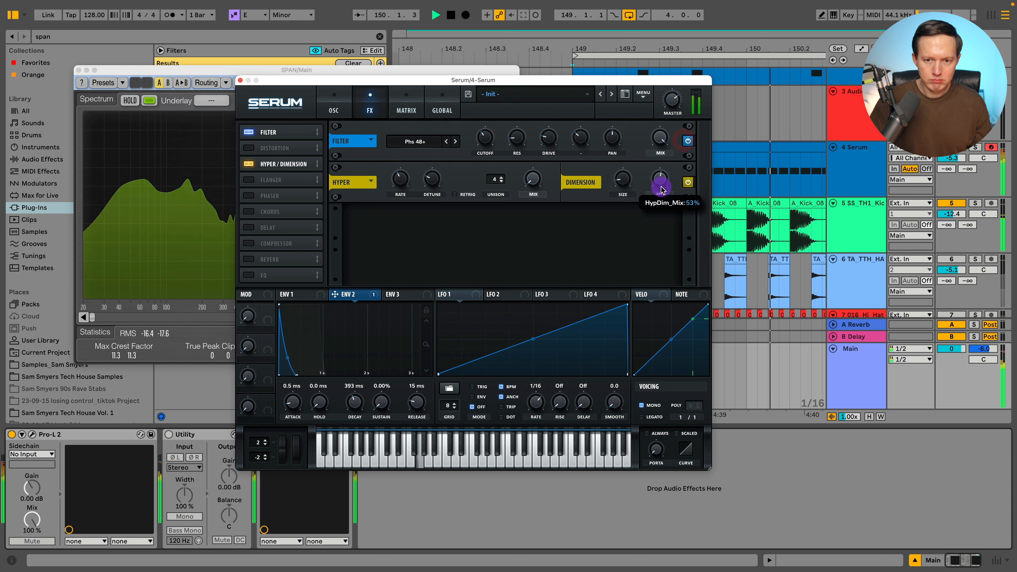
{"action": "left_click", "coordinate": [248, 163]}
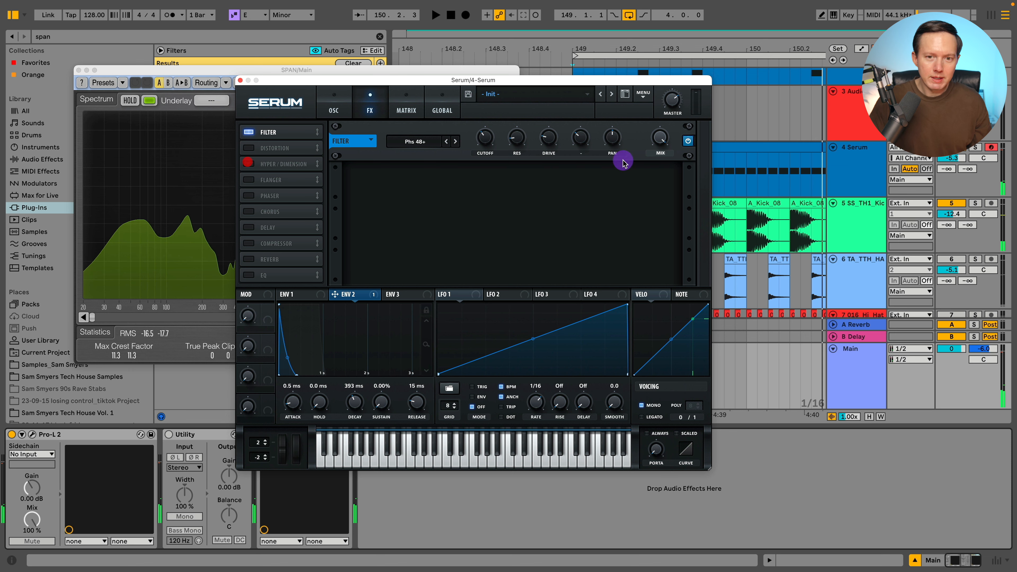
Compare the bass with the FX filter bypassed and enabled during playback, and adjust the filter's drive.
{"action": "left_click", "coordinate": [614, 137]}
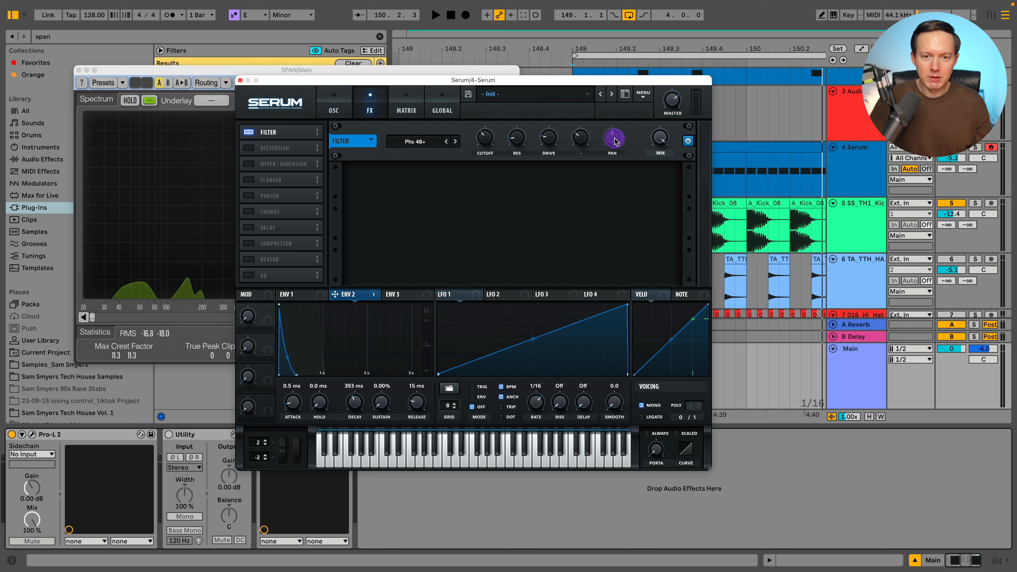
{"action": "left_click", "coordinate": [529, 148]}
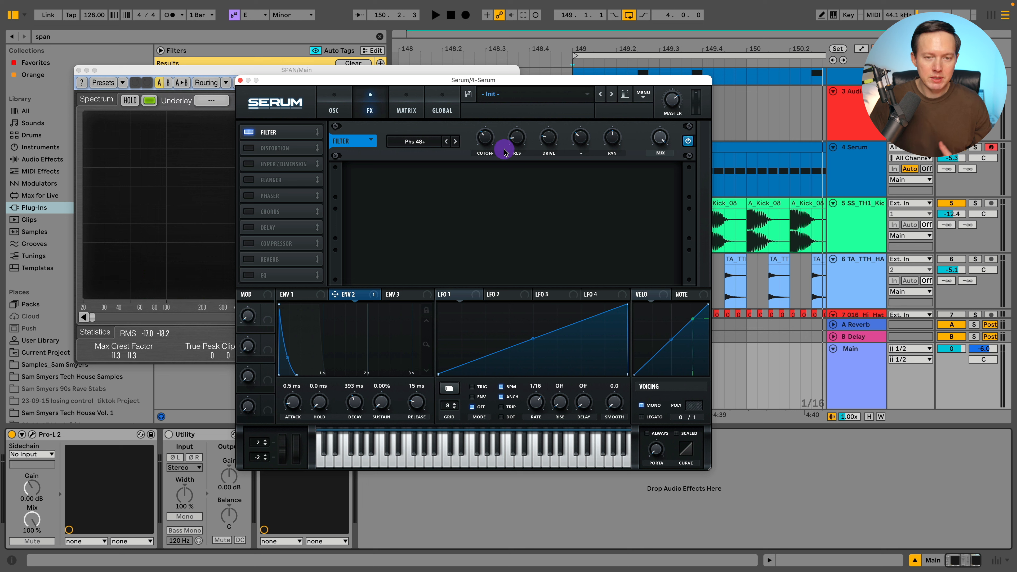
{"action": "left_click", "coordinate": [687, 141]}
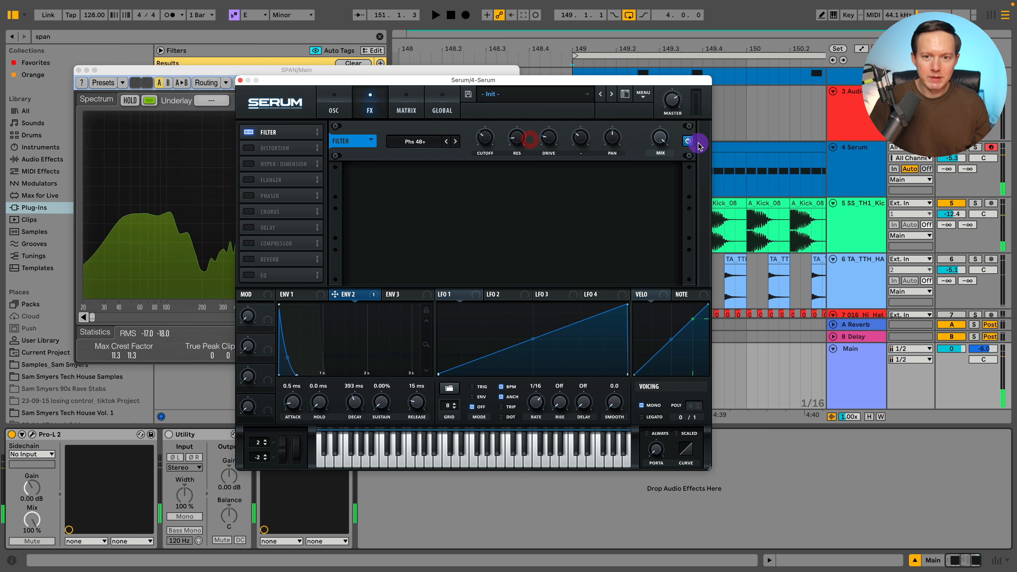
{"action": "key", "text": "space"}
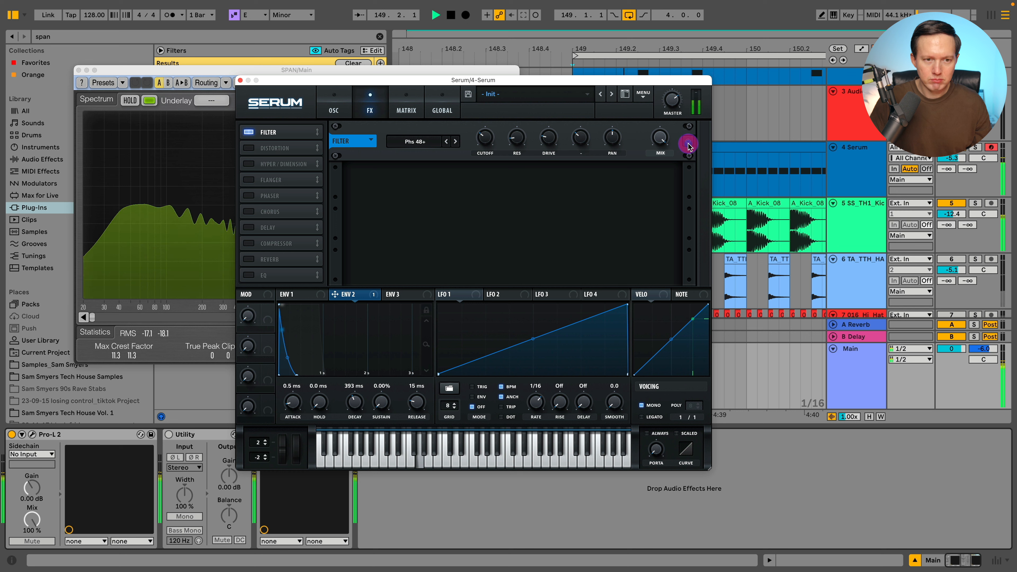
{"action": "left_click", "coordinate": [689, 142]}
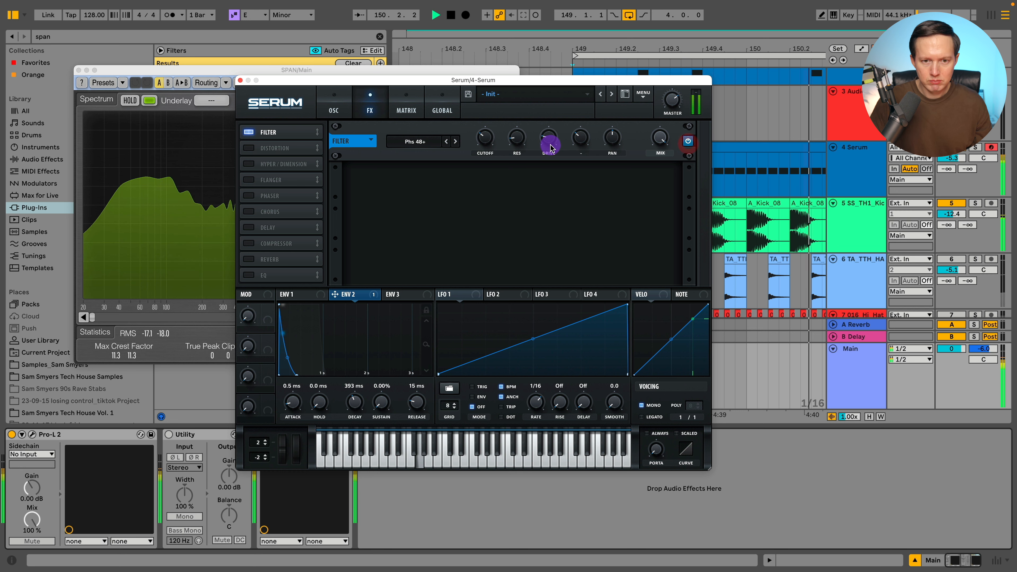
{"action": "left_click_drag", "start_coordinate": [550, 144], "coordinate": [554, 147]}
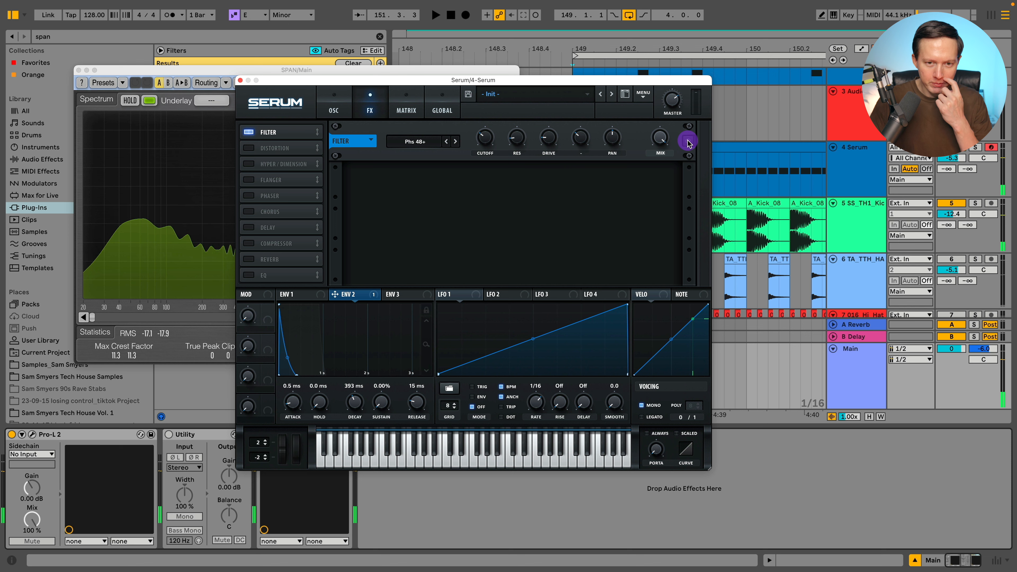
Play the loop while fine-tuning the FX filter's drive, and examine the dip in SPAN's spectrum around 266 Hz.
{"action": "key", "text": "space"}
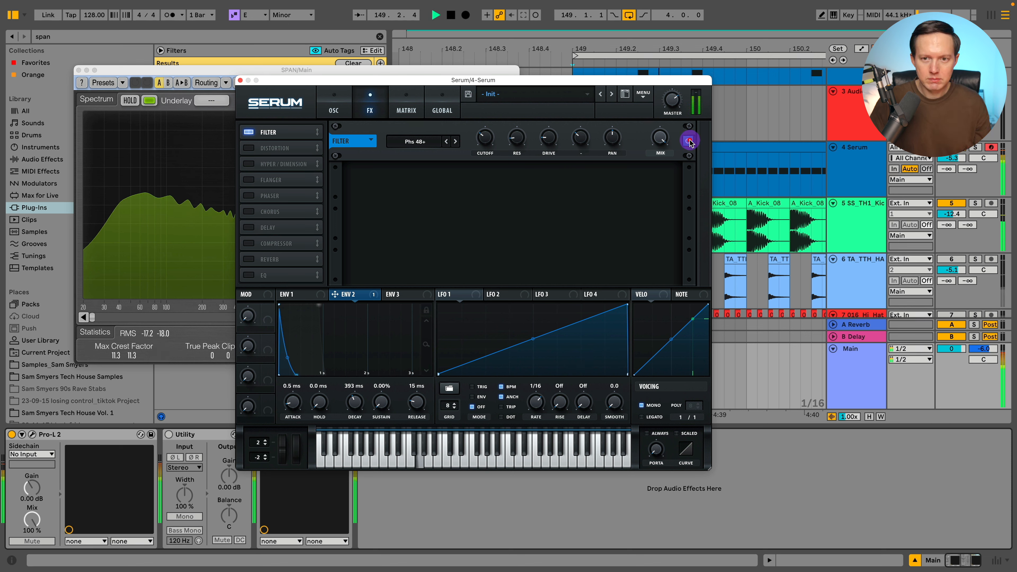
{"action": "left_click_drag", "start_coordinate": [547, 137], "coordinate": [488, 132]}
{"action": "mouse_move", "coordinate": [488, 135]}
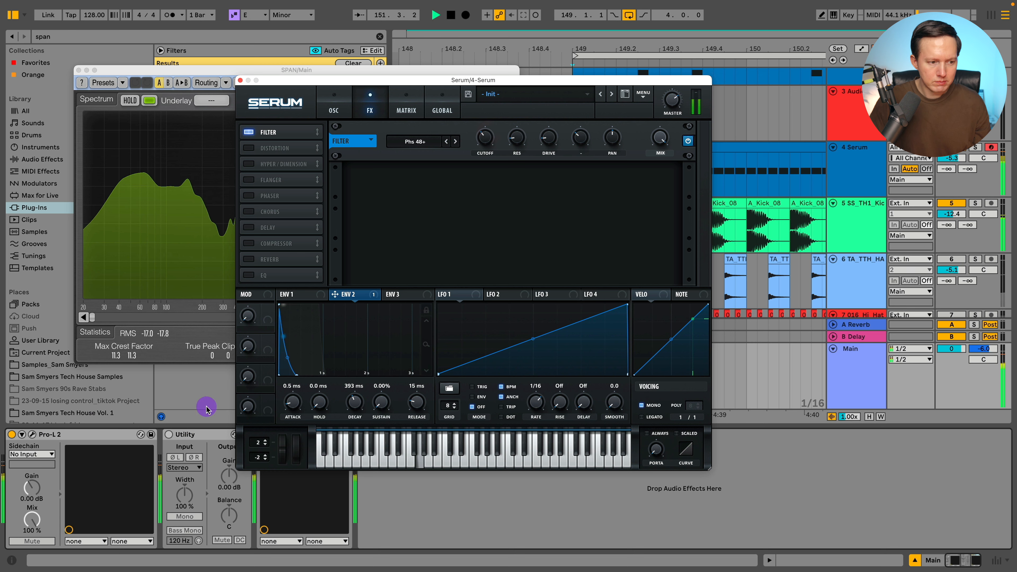
{"action": "left_click", "coordinate": [153, 76]}
{"action": "left_click", "coordinate": [215, 205]}
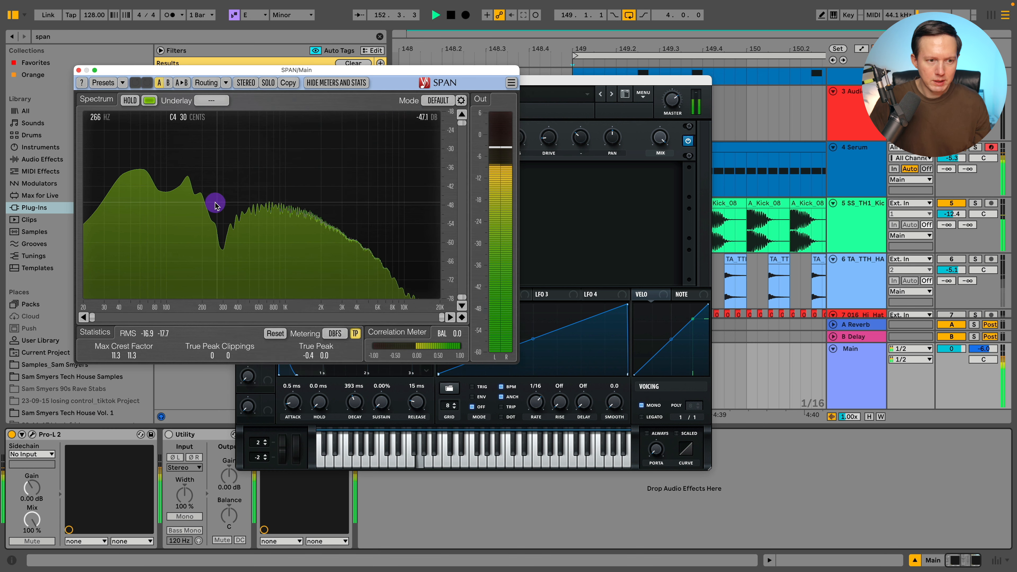
{"action": "key", "text": "space"}
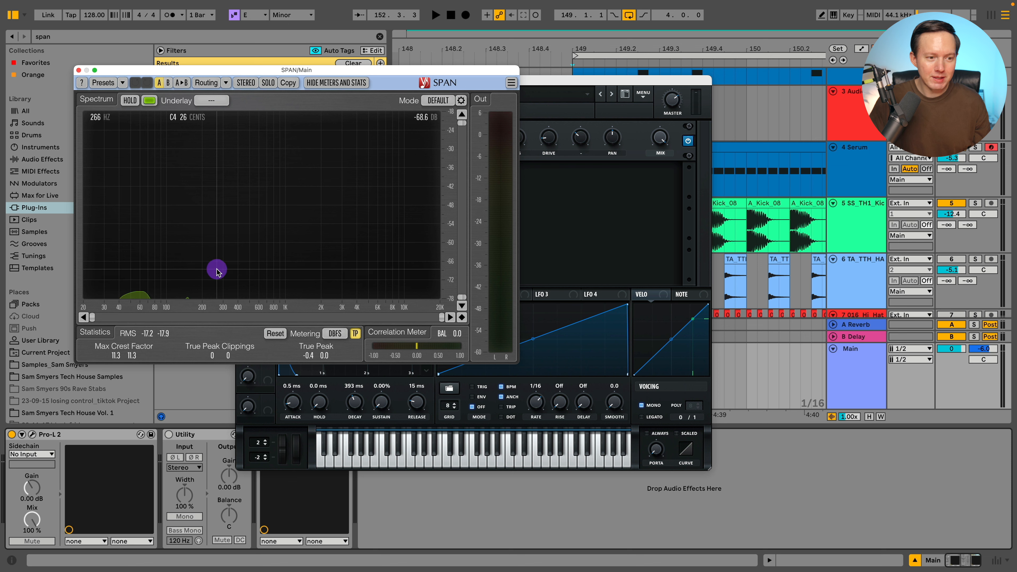
Play the loop with SPAN moved clear of Serum's filter controls, and adjust the FX filter's cutoff.
{"action": "key", "text": "space"}
{"action": "left_click", "coordinate": [522, 81]}
{"action": "mouse_move", "coordinate": [481, 139]}
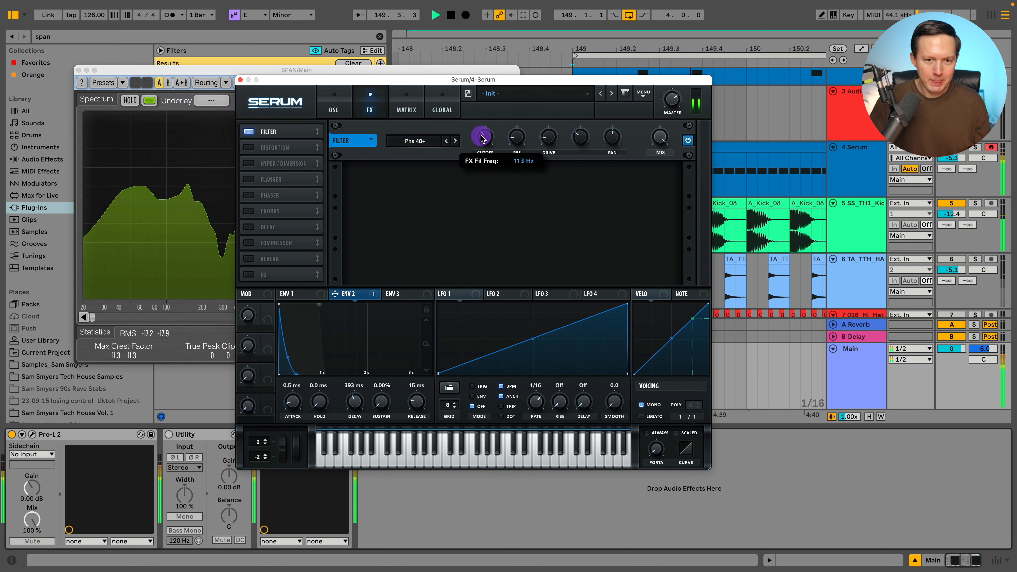
{"action": "left_click", "coordinate": [200, 70]}
{"action": "left_click_drag", "start_coordinate": [200, 70], "coordinate": [626, 95]}
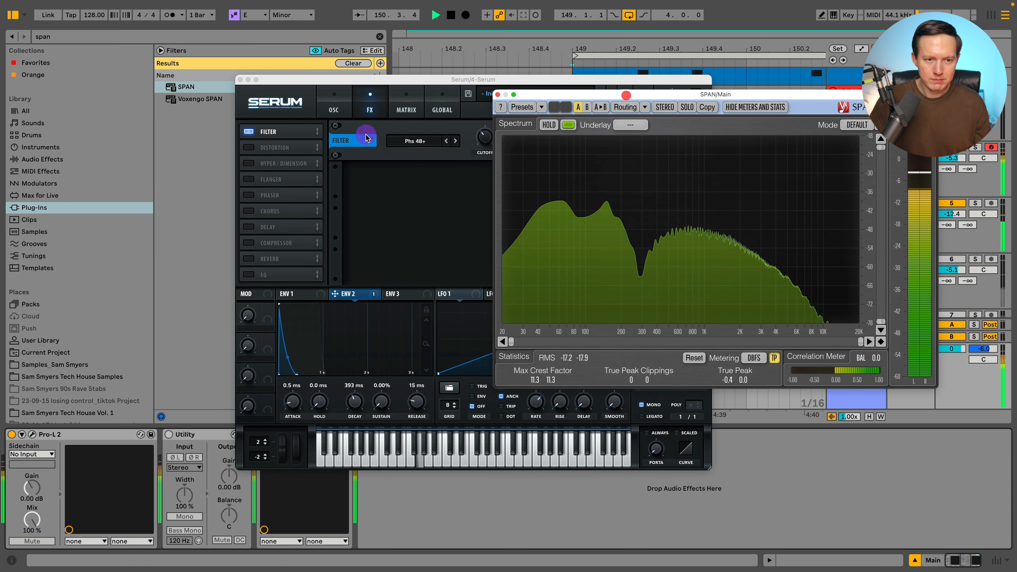
{"action": "left_click", "coordinate": [483, 139]}
Arrange the Serum and SPAN windows side by side and restart the loop.
{"action": "left_click_drag", "start_coordinate": [747, 94], "coordinate": [813, 89]}
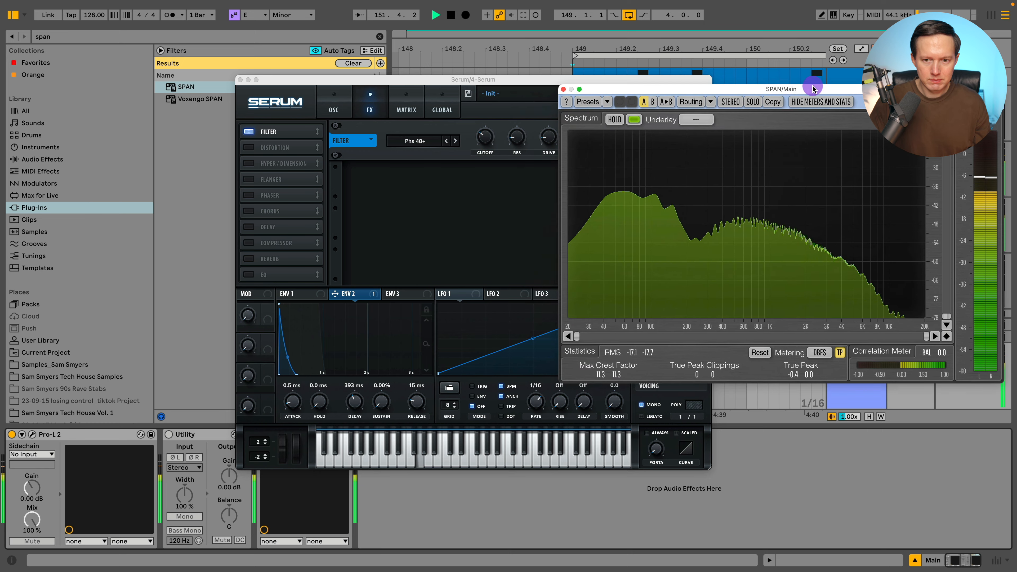
{"action": "left_click_drag", "start_coordinate": [606, 91], "coordinate": [646, 83]}
{"action": "key", "text": "space"}
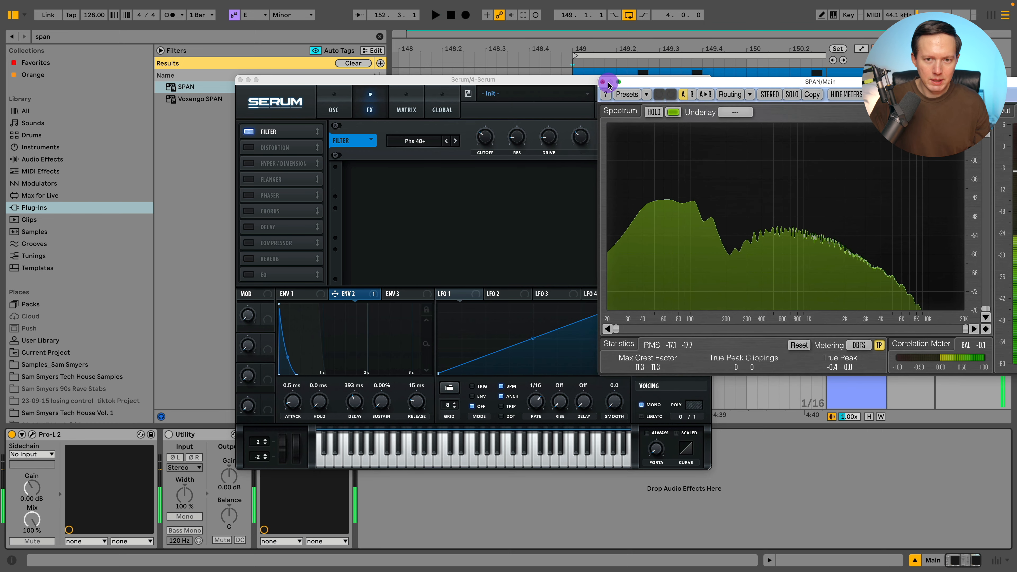
{"action": "left_click_drag", "start_coordinate": [461, 79], "coordinate": [308, 50]}
{"action": "left_click_drag", "start_coordinate": [647, 82], "coordinate": [577, 161]}
{"action": "key", "text": "space"}
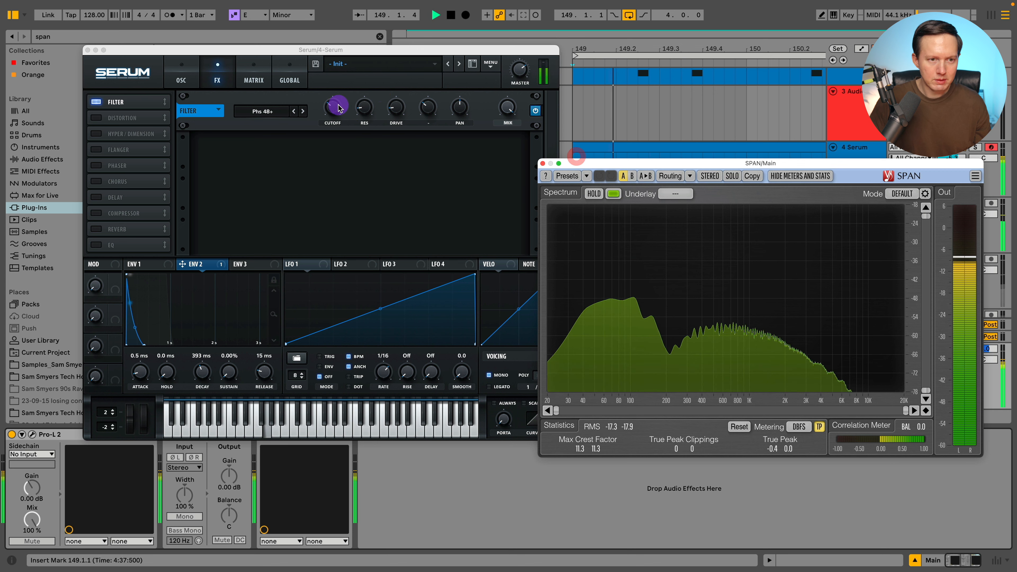
Sweep the Phs 48+ filter's cutoff to about 70 Hz and its resonance to about 48%, and readjust both by ear.
{"action": "mouse_move", "coordinate": [338, 108]}
{"action": "left_mouse_down"}
{"action": "mouse_move", "coordinate": [333, 130]}
{"action": "mouse_move", "coordinate": [348, 106]}
{"action": "left_mouse_up"}
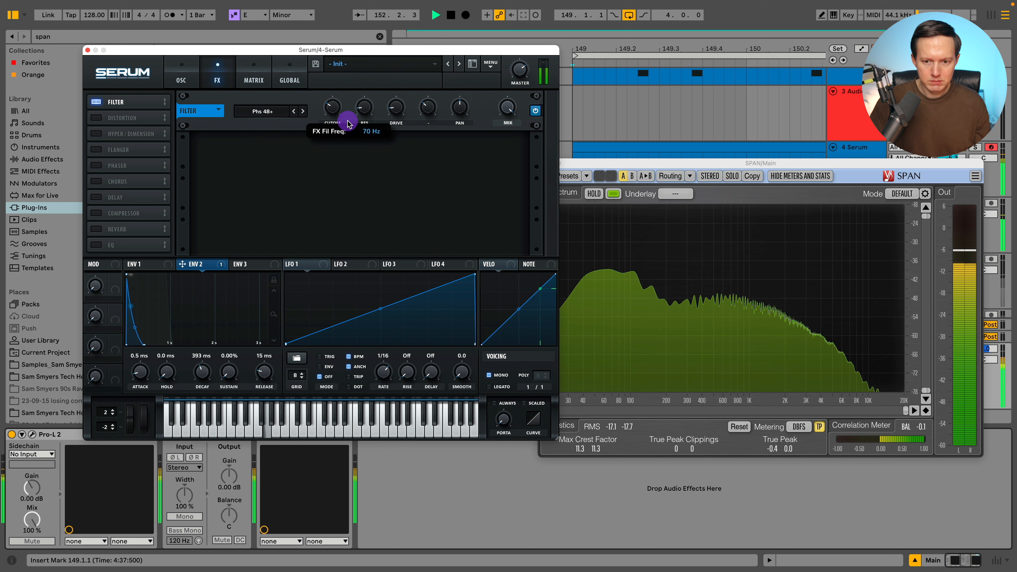
{"action": "left_click_drag", "start_coordinate": [351, 114], "coordinate": [367, 72]}
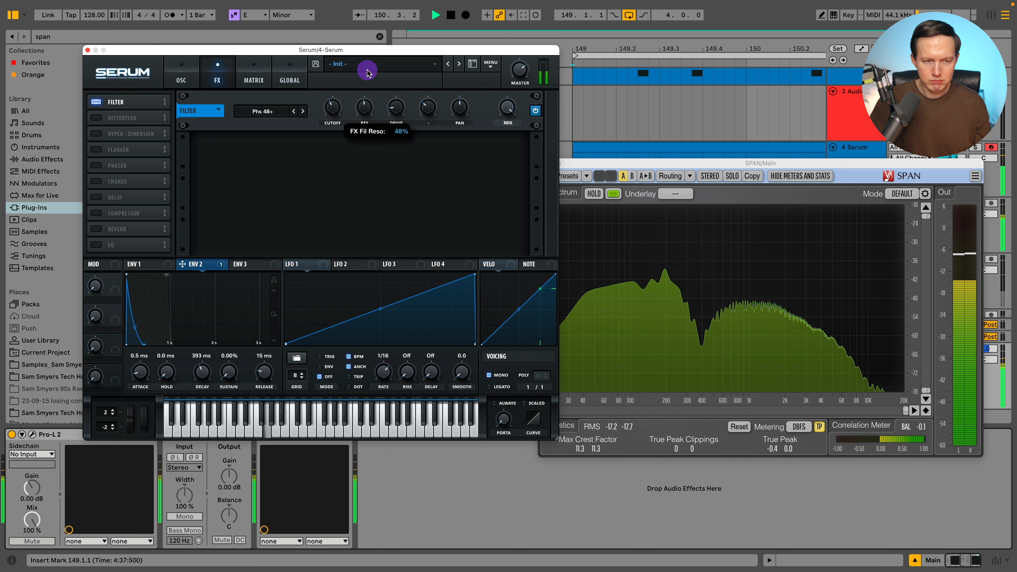
{"action": "left_click_drag", "start_coordinate": [366, 116], "coordinate": [359, 110]}
{"action": "left_click_drag", "start_coordinate": [332, 105], "coordinate": [331, 114]}
Try the FPhs 12HL6- filter type on the bass, adjusting its cutoff, resonance, HL width and drive during playback.
{"action": "left_click", "coordinate": [303, 112]}
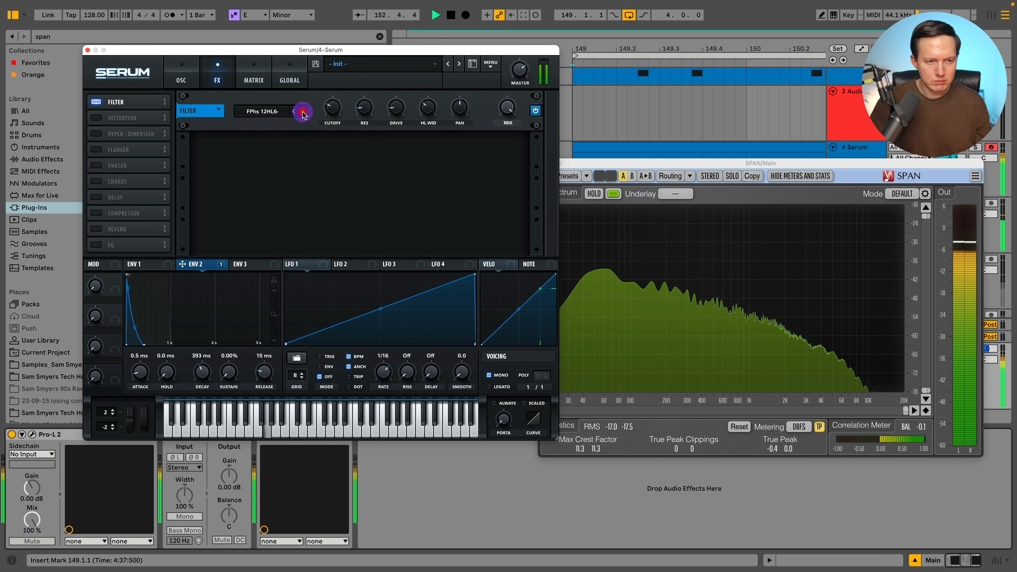
{"action": "left_click_drag", "start_coordinate": [340, 107], "coordinate": [352, 91]}
{"action": "left_click_drag", "start_coordinate": [427, 106], "coordinate": [437, 84]}
{"action": "left_click_drag", "start_coordinate": [400, 116], "coordinate": [366, 96]}
{"action": "left_click", "coordinate": [365, 108]}
{"action": "left_click_drag", "start_coordinate": [332, 106], "coordinate": [329, 135]}
{"action": "left_click_drag", "start_coordinate": [394, 107], "coordinate": [394, 128]}
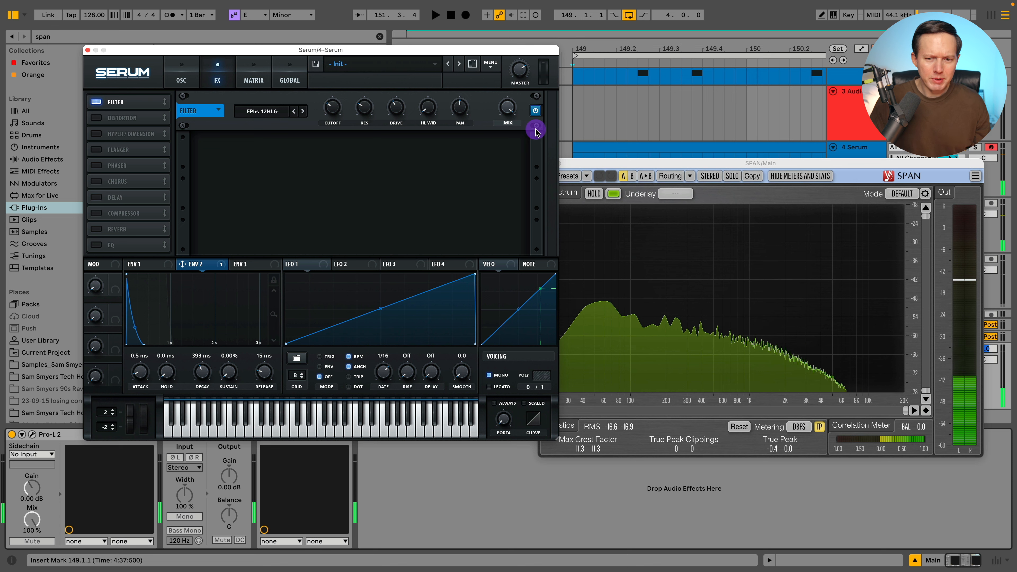
Compare the bass with the FPhs 12HL6- filter bypassed and enabled during playback, and readjust its drive.
{"action": "left_click", "coordinate": [182, 78]}
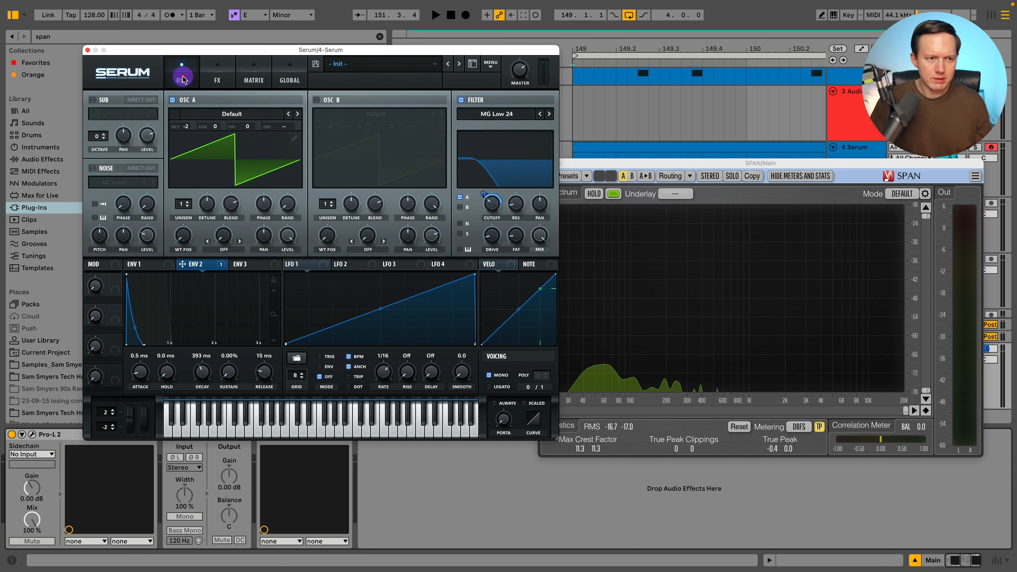
{"action": "left_click", "coordinate": [218, 78]}
{"action": "key", "text": "space"}
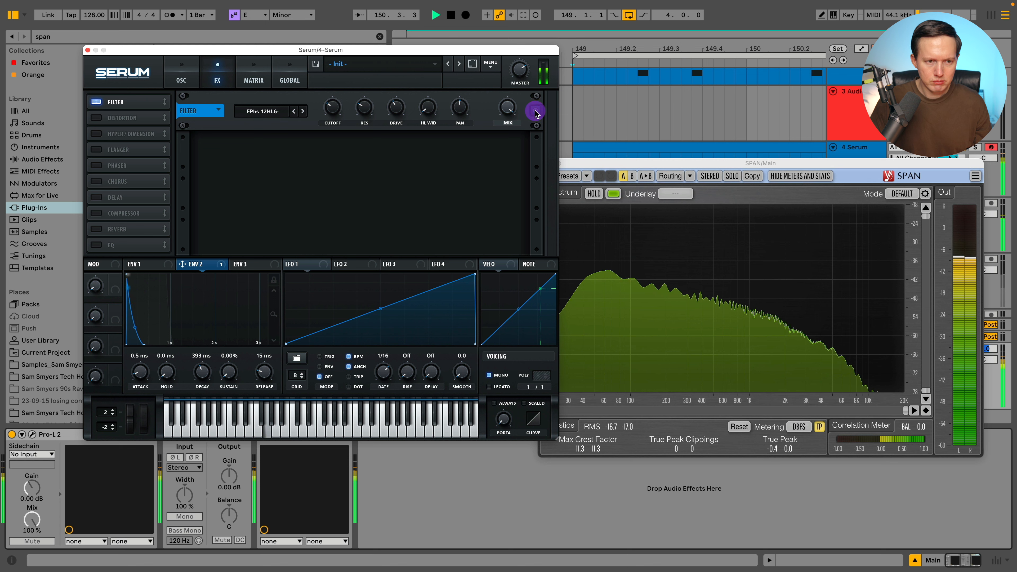
{"action": "left_click", "coordinate": [535, 112]}
{"action": "left_click_drag", "start_coordinate": [396, 107], "coordinate": [396, 136]}
Try the Low EQ 6 filter type and browse the available Flanges filter types.
{"action": "left_click", "coordinate": [303, 111]}
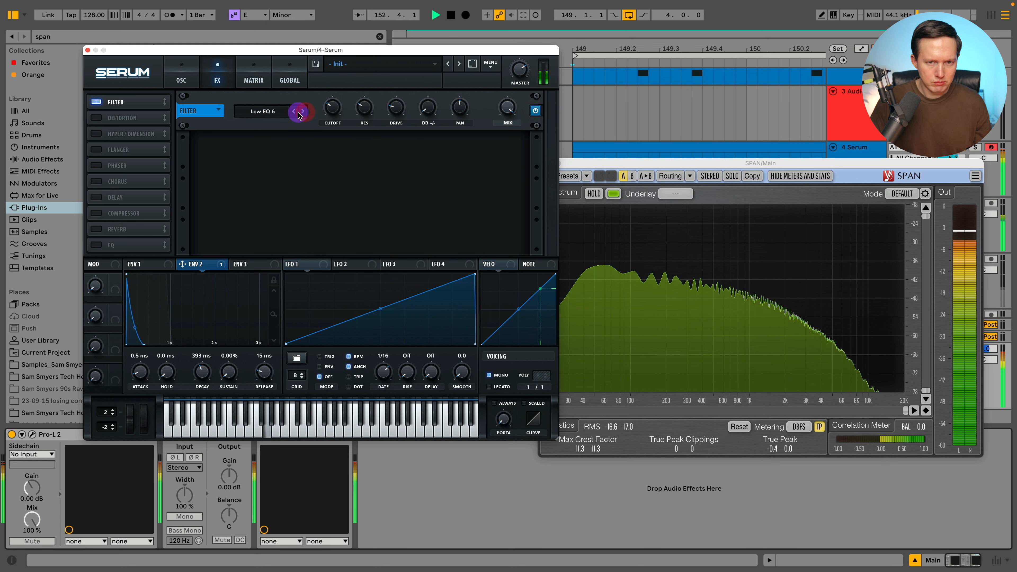
{"action": "left_click", "coordinate": [263, 111]}
{"action": "mouse_move", "coordinate": [270, 150]}
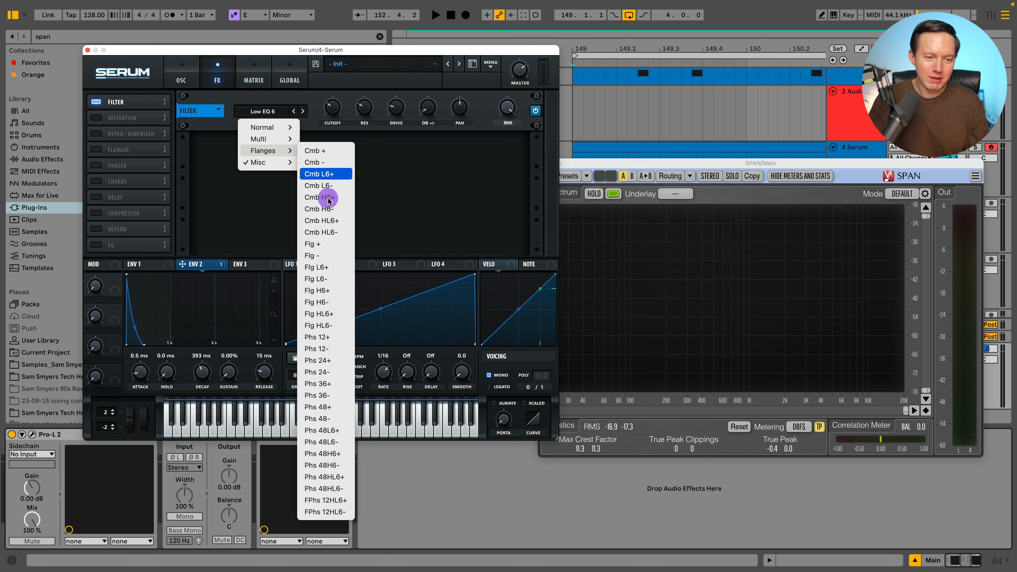
{"action": "left_click", "coordinate": [450, 201]}
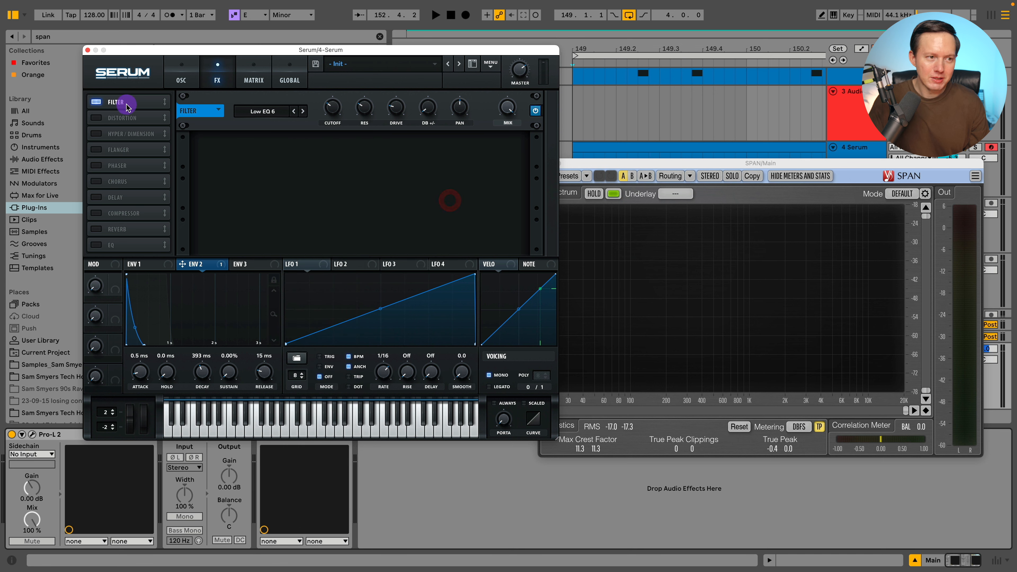
Load the user bass preset BS Take It Off in Serum.
{"action": "left_click", "coordinate": [180, 80]}
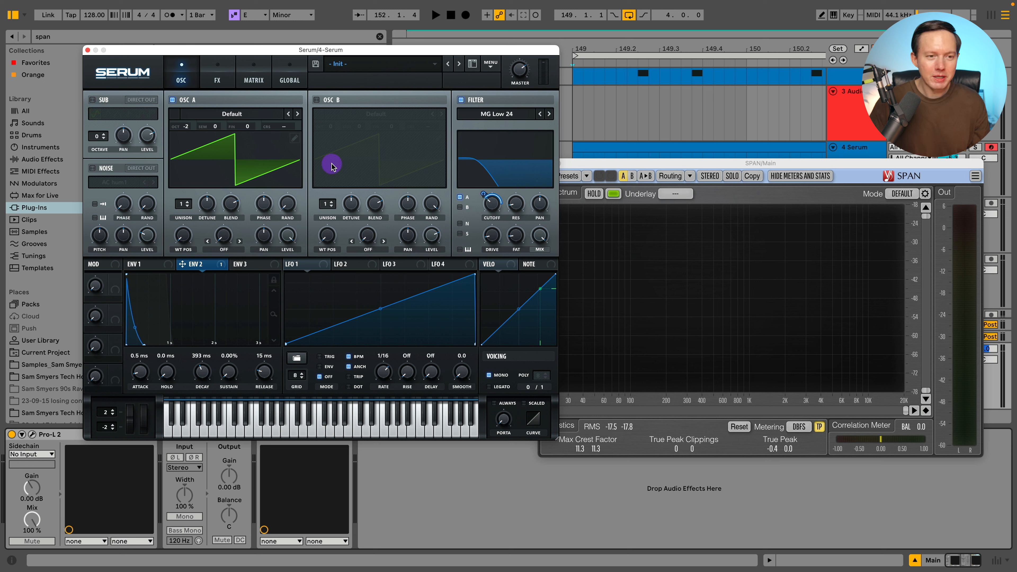
{"action": "left_click", "coordinate": [368, 64]}
{"action": "mouse_move", "coordinate": [399, 185]}
{"action": "mouse_move", "coordinate": [507, 219]}
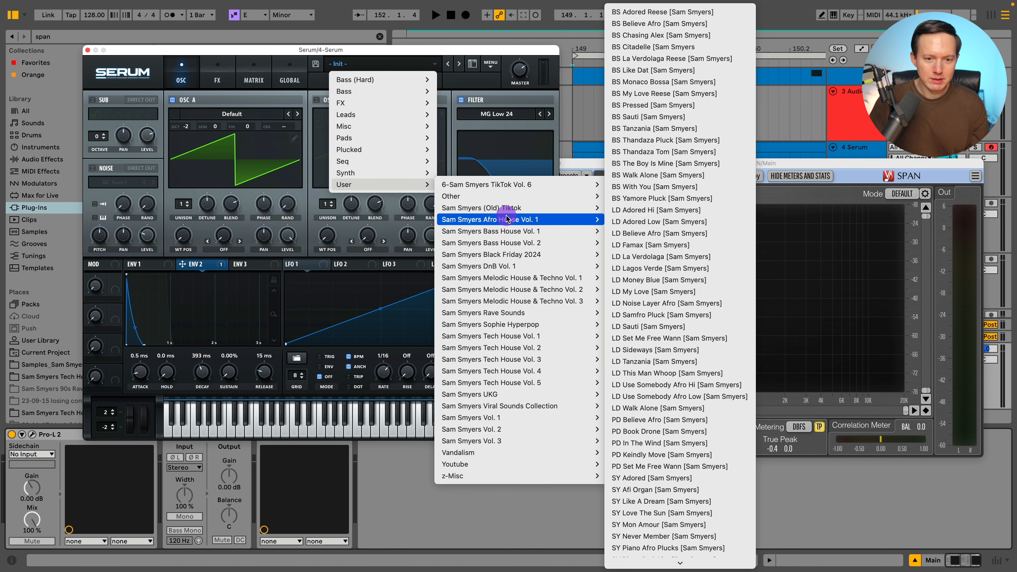
{"action": "mouse_move", "coordinate": [541, 338]}
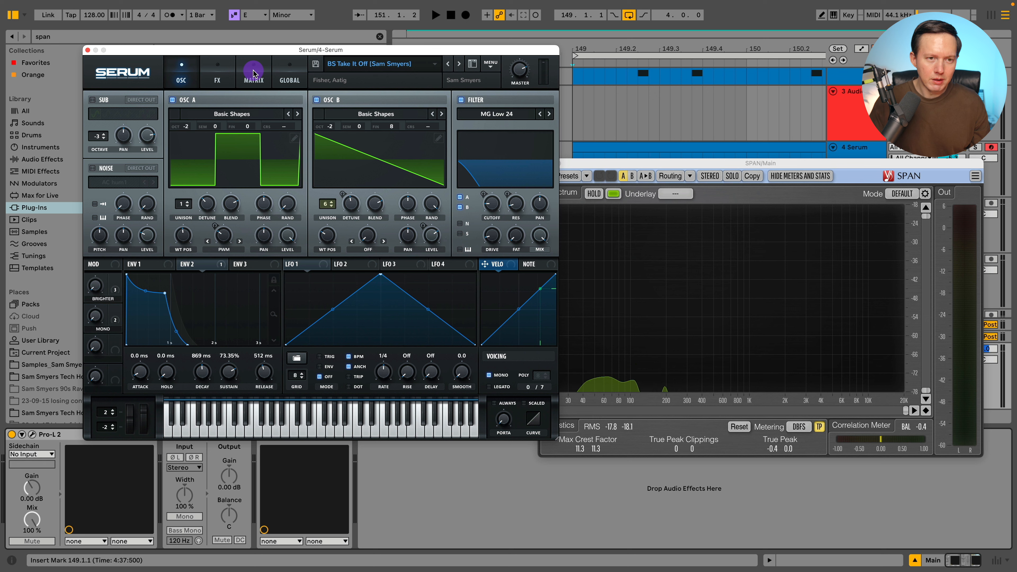
Enable the FX filter directly after the EQ and set its type to Phs 48+.
{"action": "left_click", "coordinate": [224, 85]}
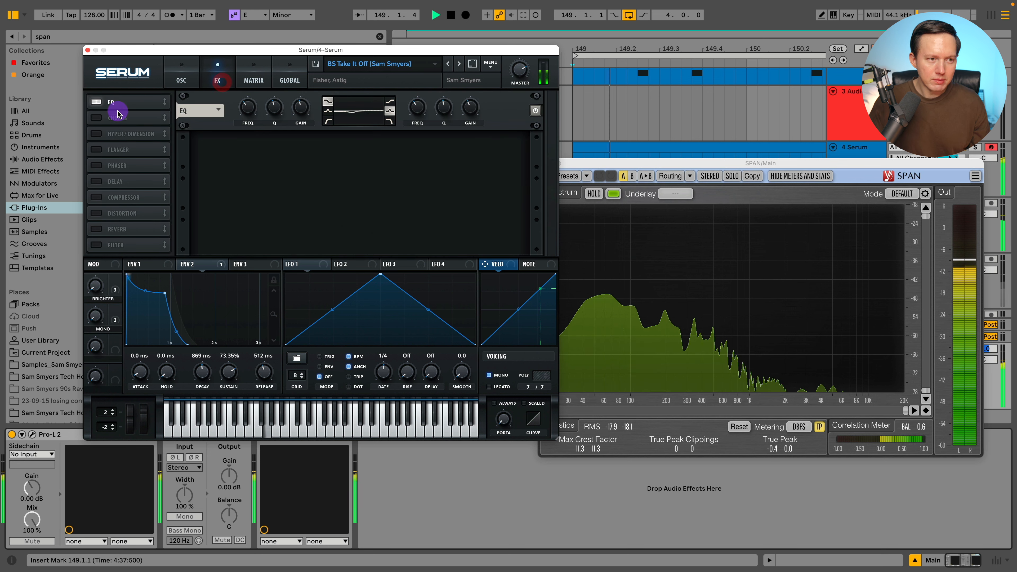
{"action": "left_click", "coordinate": [263, 153]}
{"action": "mouse_move", "coordinate": [263, 192]}
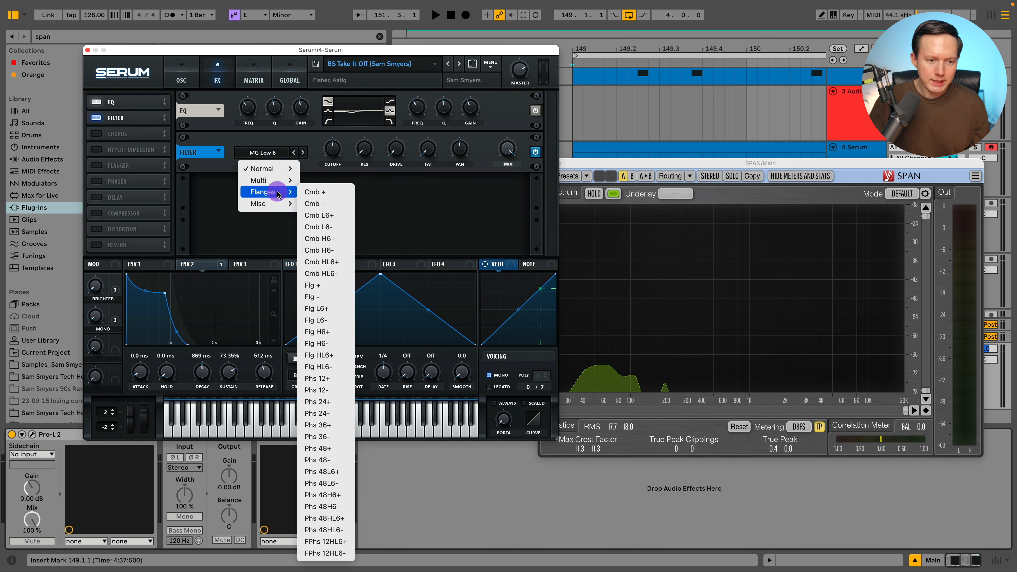
{"action": "left_click", "coordinate": [340, 450]}
Adjust the FX filter's cutoff and resonance during playback, and compare the bass with the filter bypassed and enabled.
{"action": "left_click_drag", "start_coordinate": [334, 153], "coordinate": [367, 150]}
{"action": "key", "text": "space"}
{"action": "mouse_move", "coordinate": [337, 149]}
{"action": "left_mouse_down"}
{"action": "mouse_move", "coordinate": [364, 166]}
{"action": "mouse_move", "coordinate": [345, 134]}
{"action": "mouse_move", "coordinate": [335, 154]}
{"action": "left_mouse_up"}
{"action": "left_click", "coordinate": [535, 152]}
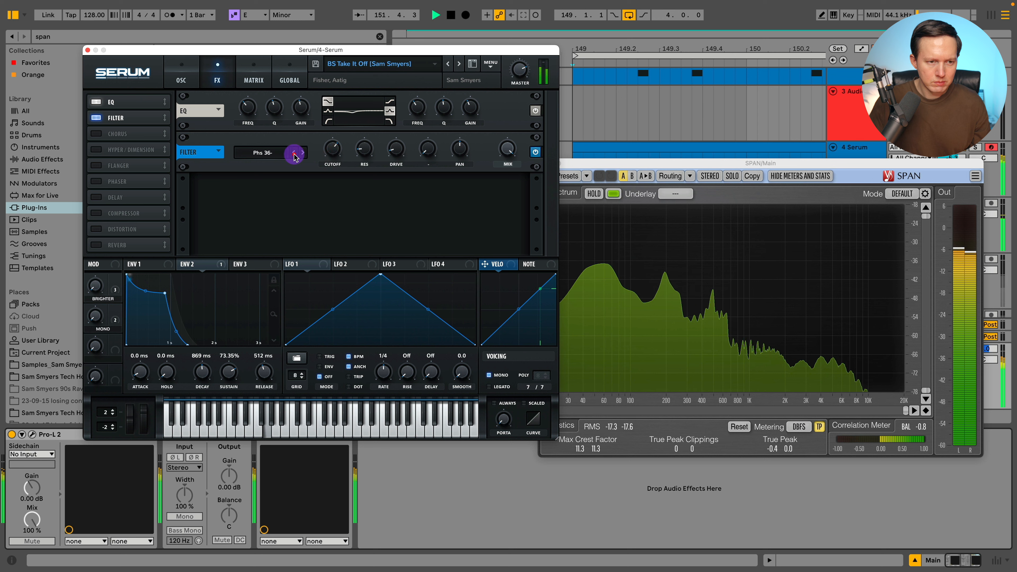
Change the FX filter type to Phs 36+, readjust its cutoff, and compare the sound with the filter bypassed.
{"action": "left_click_drag", "start_coordinate": [344, 156], "coordinate": [332, 172]}
{"action": "left_click", "coordinate": [330, 150]}
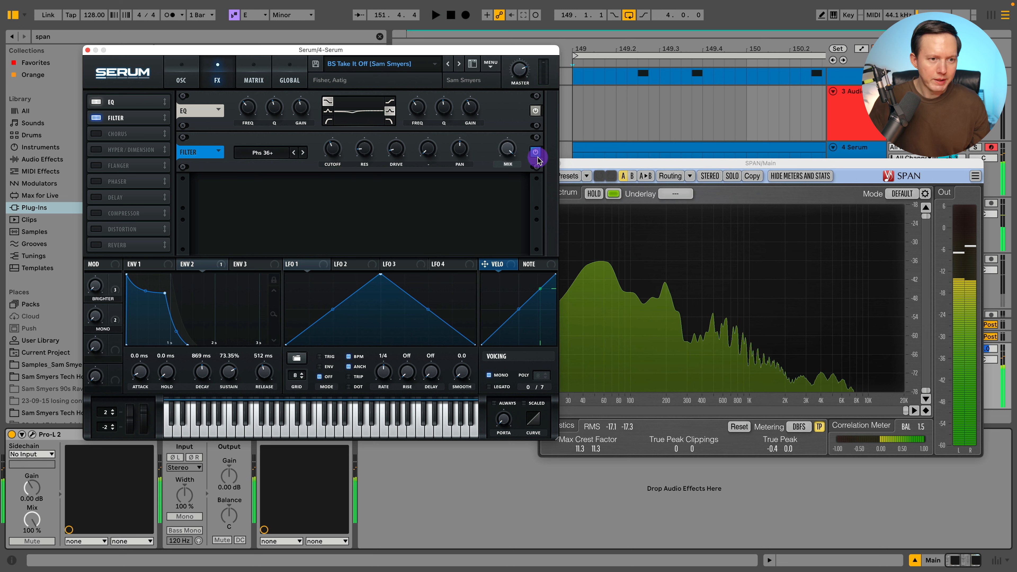
{"action": "left_click", "coordinate": [535, 152]}
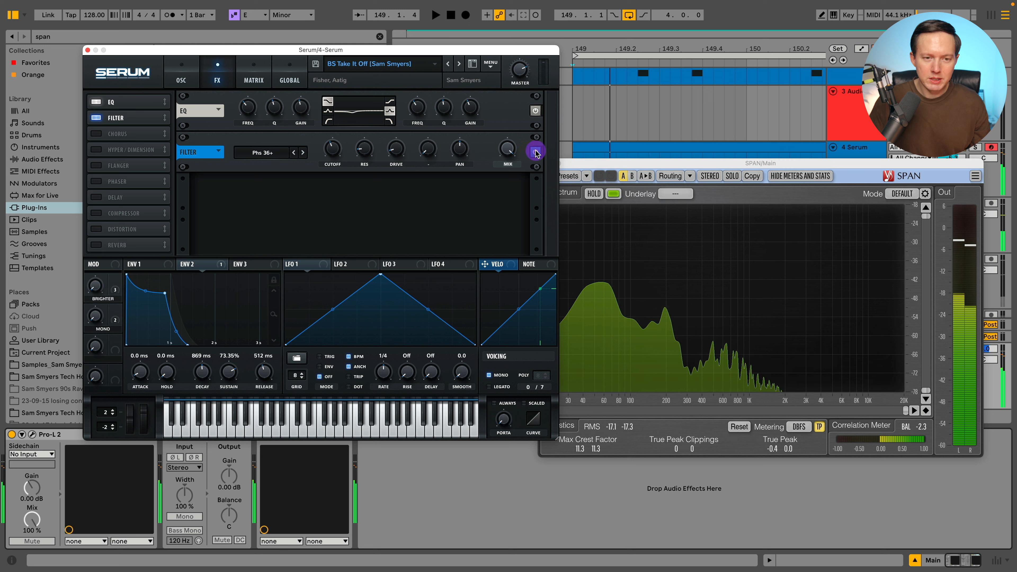
Fine-tune the Phs 36+ filter's resonance, audition the loop, and toggle the filter off and back on.
{"action": "left_click_drag", "start_coordinate": [364, 155], "coordinate": [368, 148]}
{"action": "key", "text": "space"}
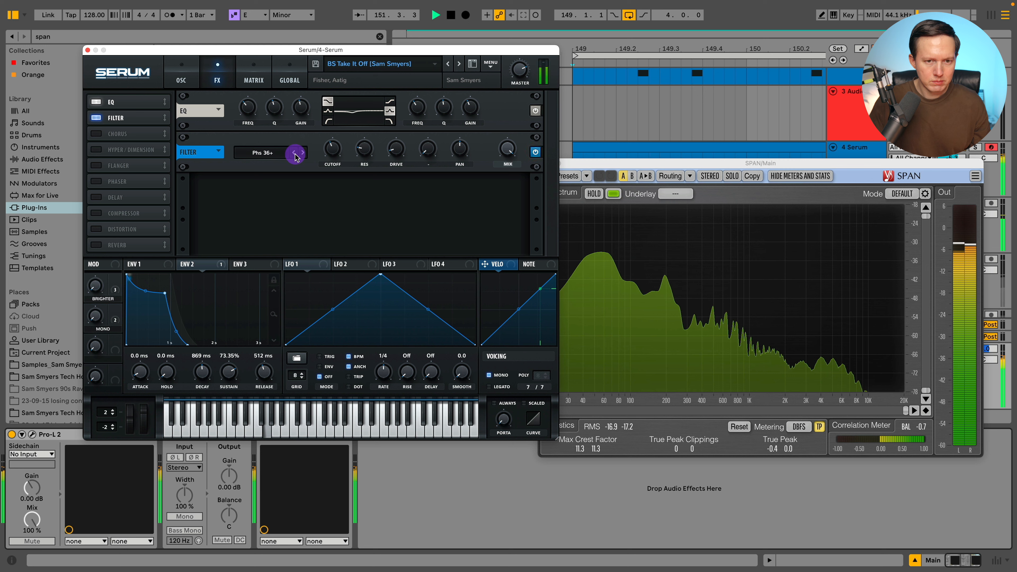
{"action": "key", "text": "space"}
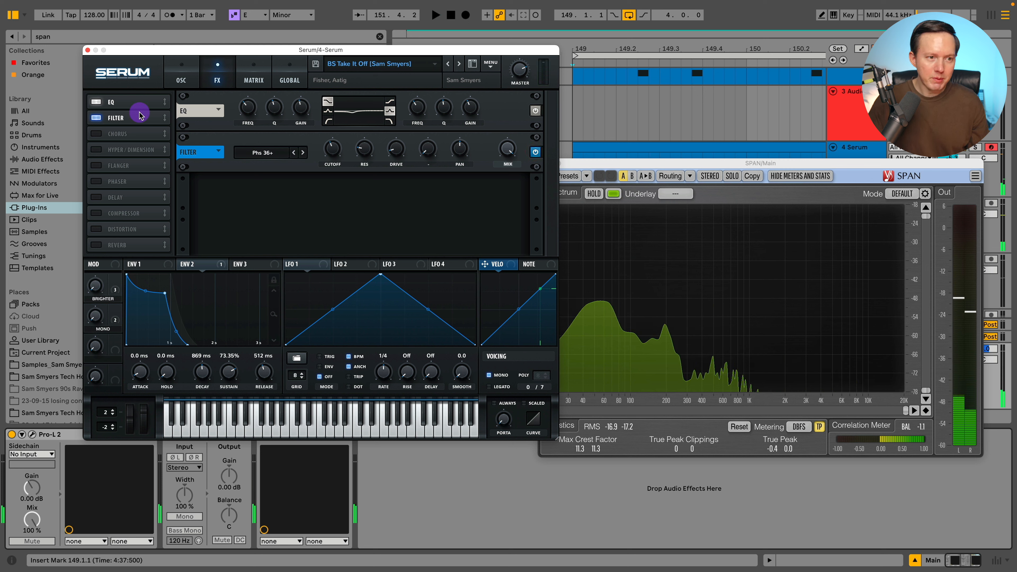
{"action": "left_click", "coordinate": [98, 117]}
{"action": "left_click", "coordinate": [98, 117]}
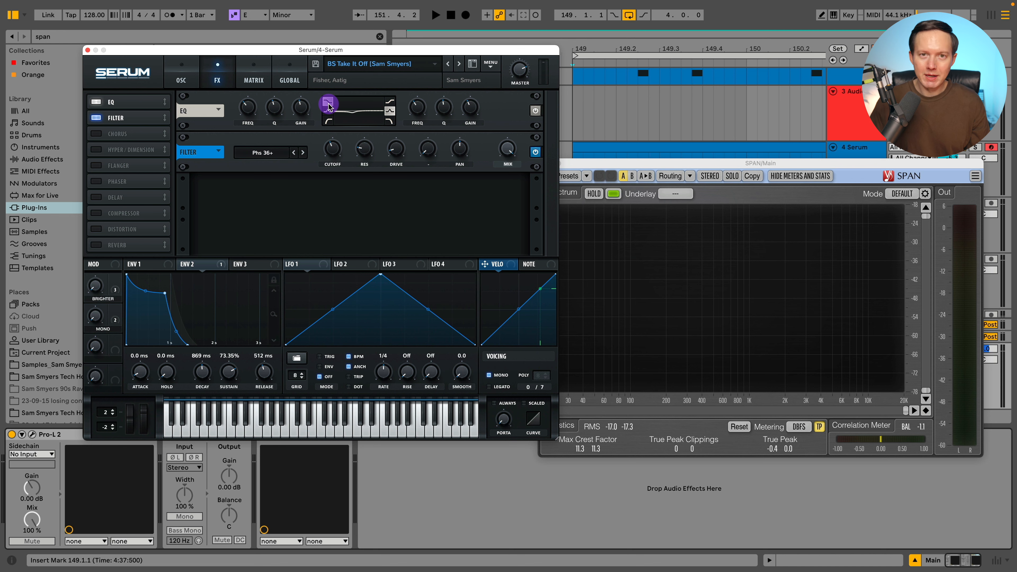
Close SPAN and reposition the Serum window over the arrangement.
{"action": "left_click_drag", "start_coordinate": [561, 164], "coordinate": [549, 137]}
{"action": "left_click", "coordinate": [530, 135]}
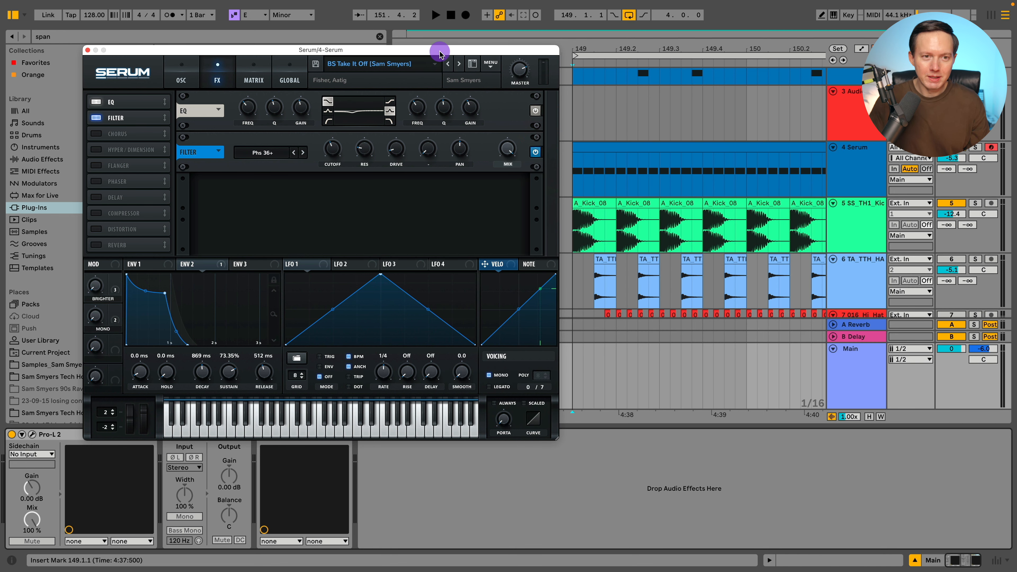
{"action": "left_click_drag", "start_coordinate": [439, 53], "coordinate": [540, 64]}
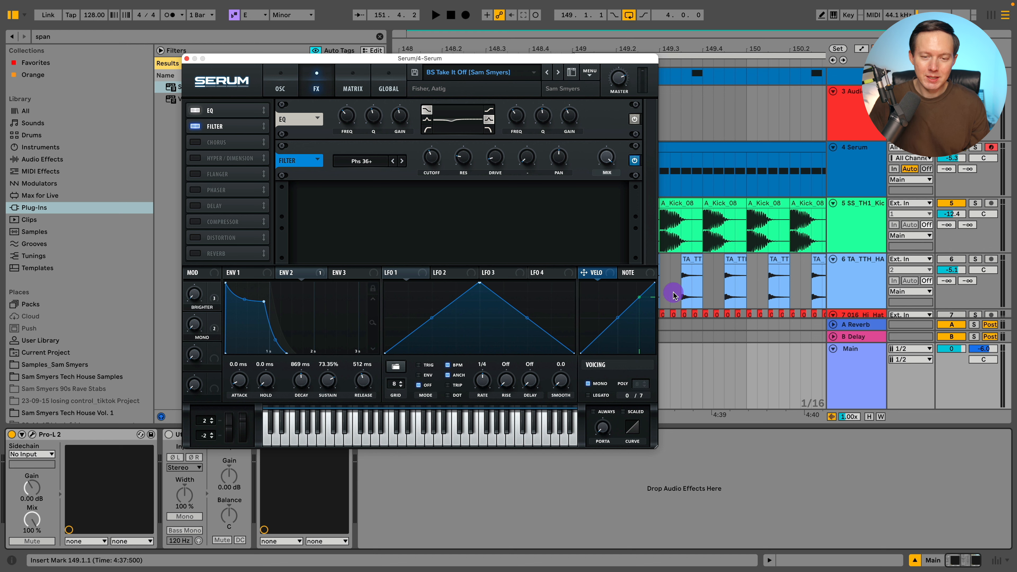